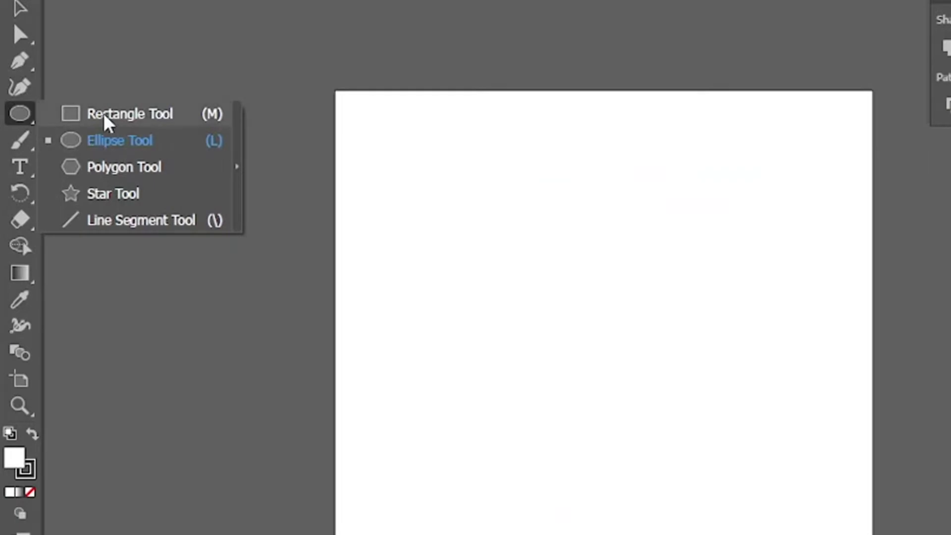
Step: Draw a large square of about 2813 px, round its corners heavily, and centre it on the artboard
click(106, 117)
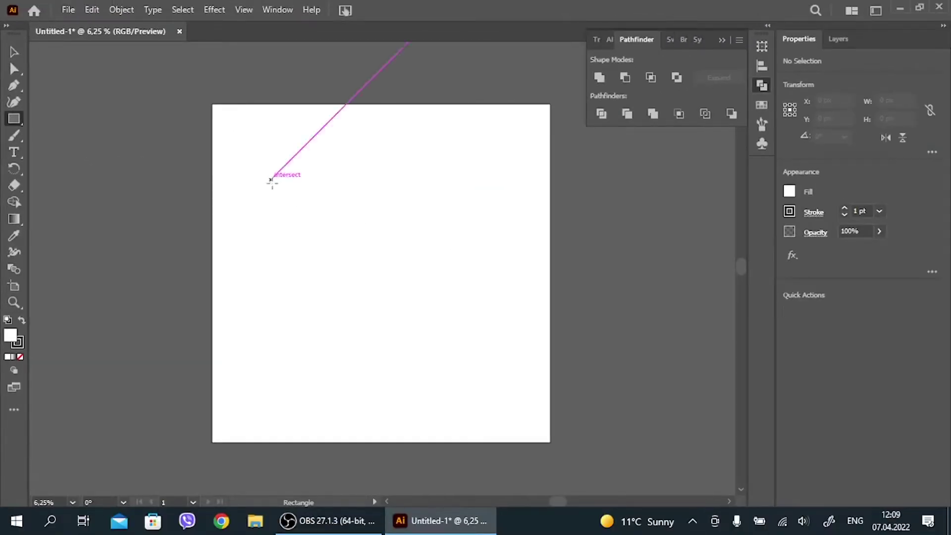
drag(271, 181, 465, 376)
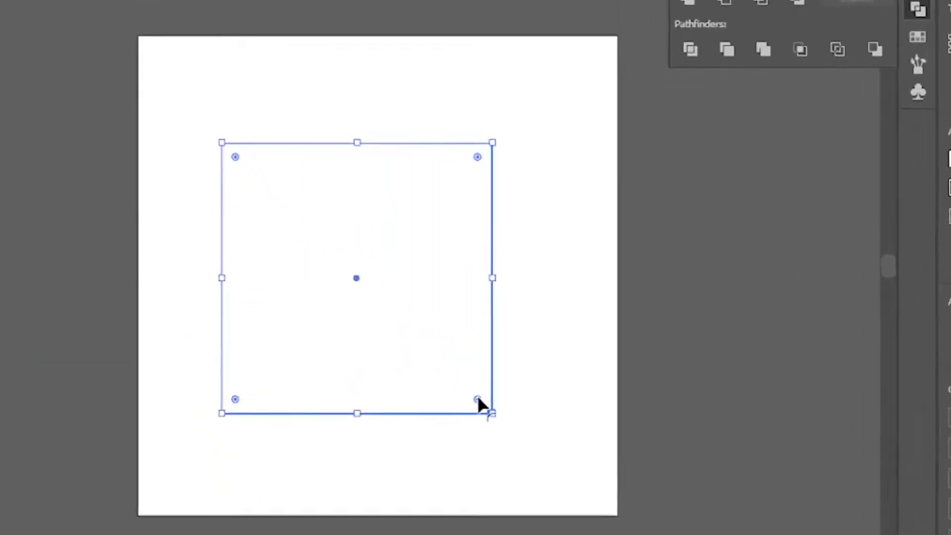
drag(457, 365, 452, 350)
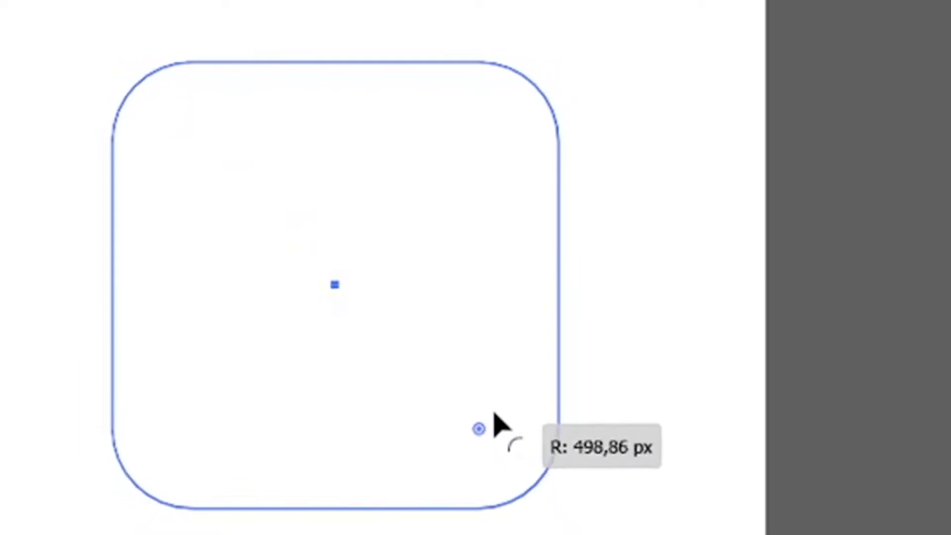
drag(527, 450, 451, 356)
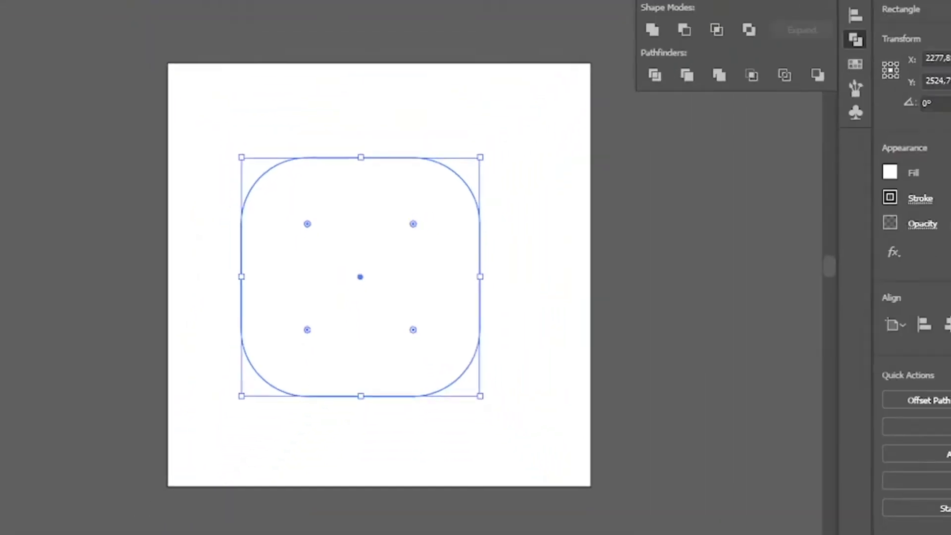
click(15, 52)
mouse_move(462, 248)
mouse_down()
mouse_move(481, 246)
mouse_move(484, 256)
mouse_up()
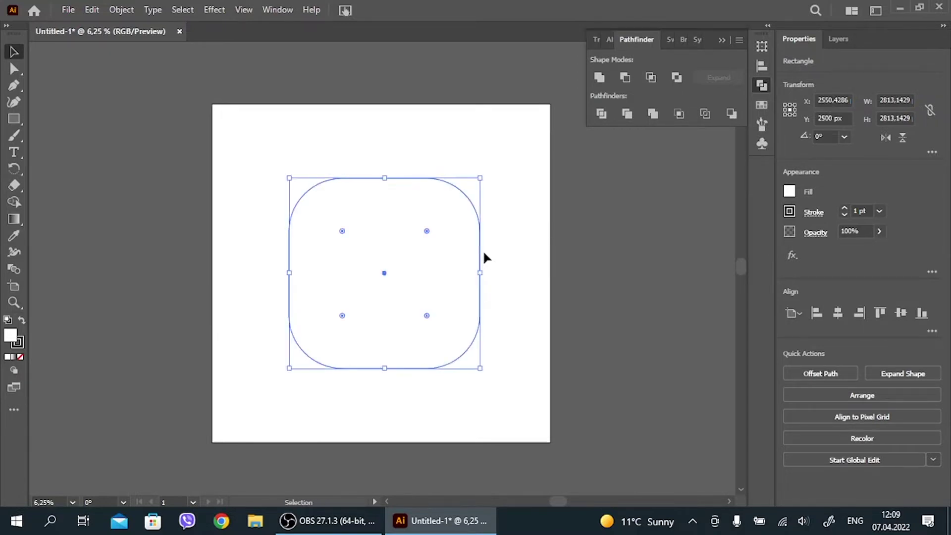
Step: Paste a slightly enlarged copy of the rounded square in front and rotate it about 14°
key(ctrl+c)
key(ctrl+f)
mouse_move(480, 178)
mouse_down()
mouse_move(487, 170)
mouse_move(463, 157)
mouse_up()
click(488, 170)
click(470, 195)
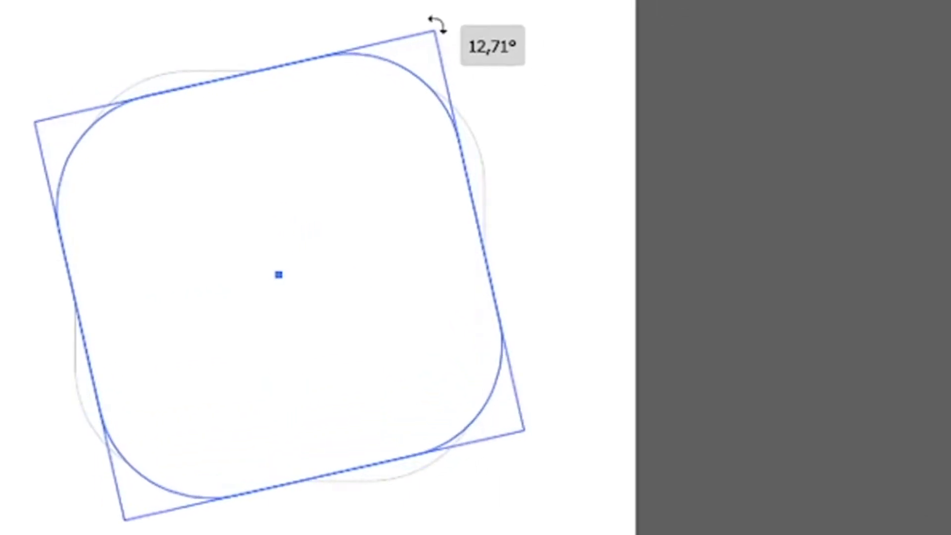
drag(444, 29, 434, 25)
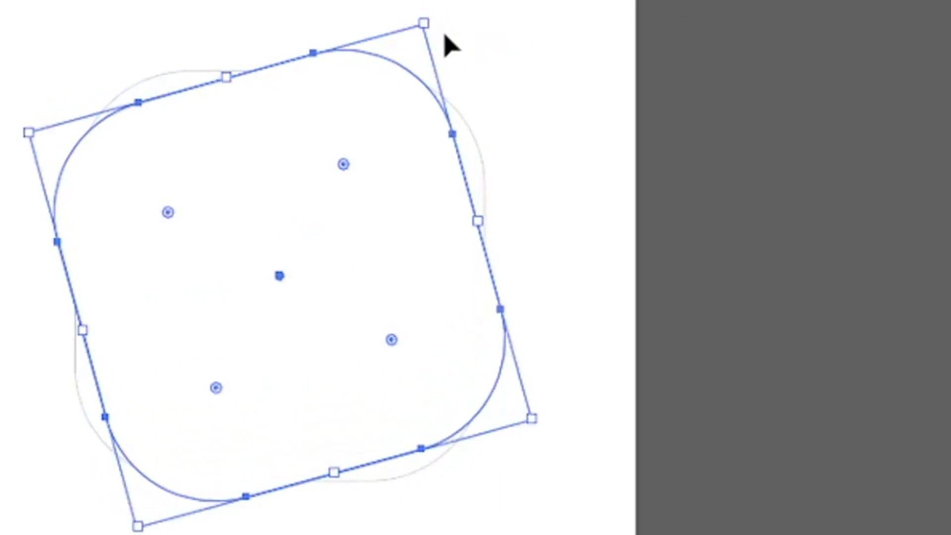
Step: Paste another copy in place and rotate it to 45°
key(a)
key(v)
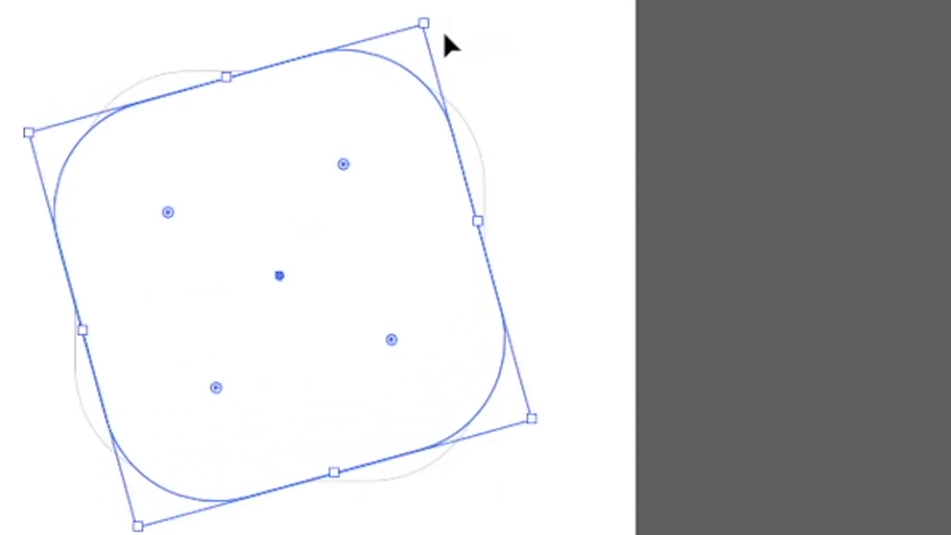
drag(436, 18, 283, 9)
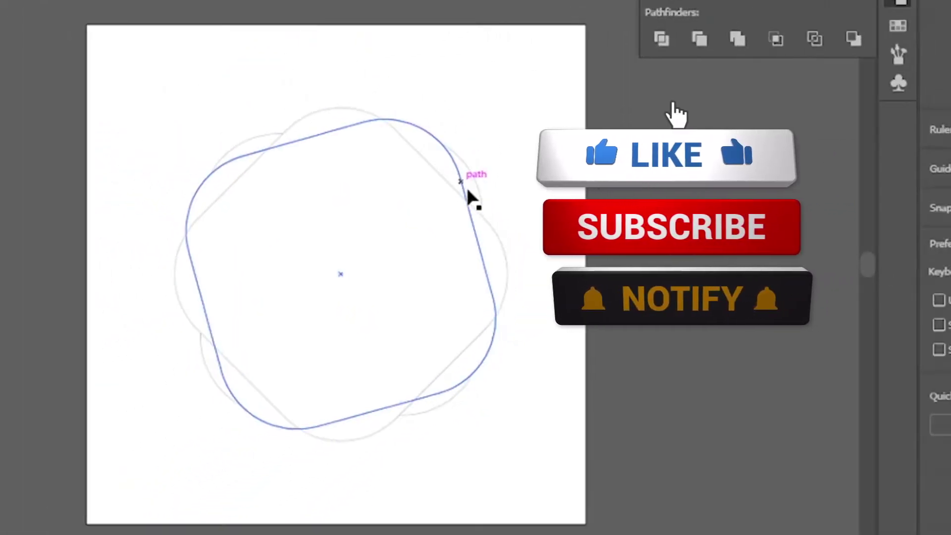
click(470, 179)
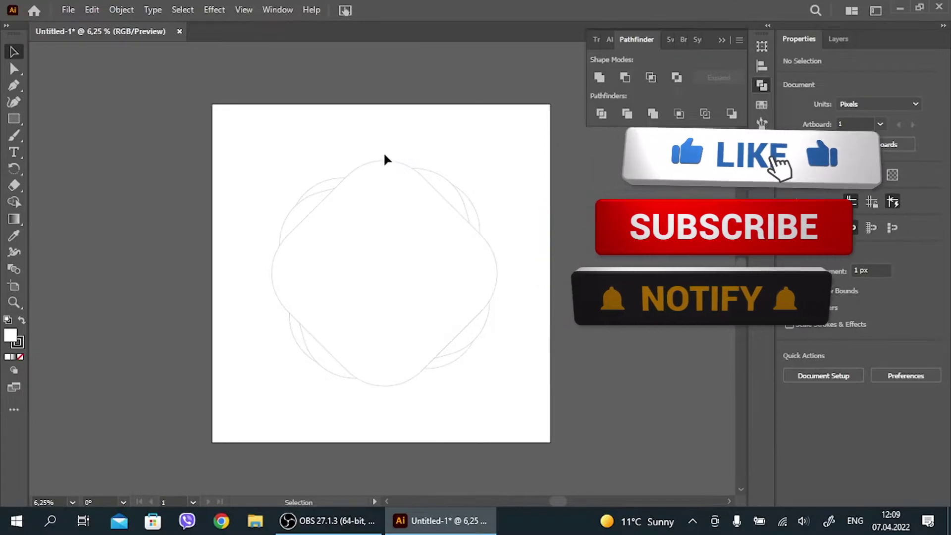
Step: Rotate the upright square about 18°, then unite all overlapping squares into one scalloped path
click(472, 208)
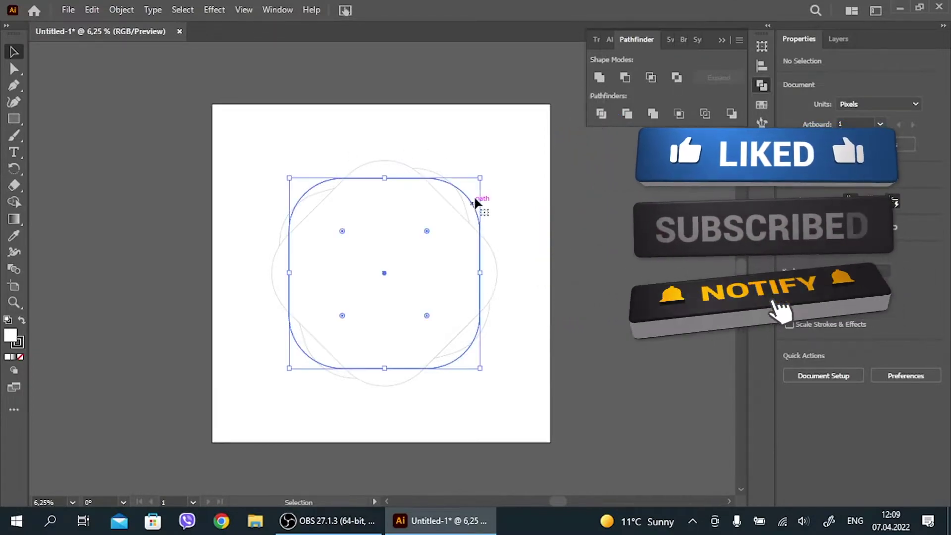
mouse_move(462, 139)
mouse_down()
mouse_move(465, 174)
mouse_move(459, 149)
mouse_move(447, 146)
mouse_up()
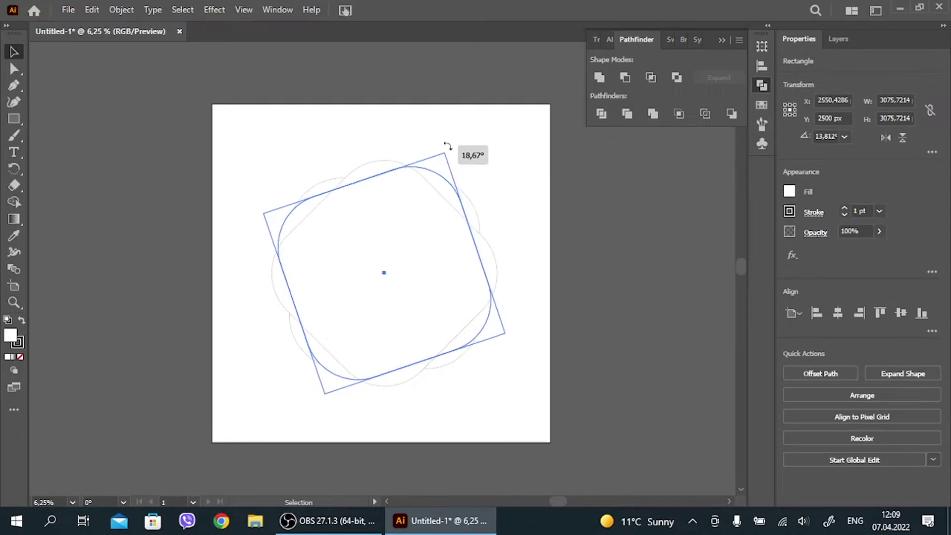
click(357, 150)
key(ctrl+a)
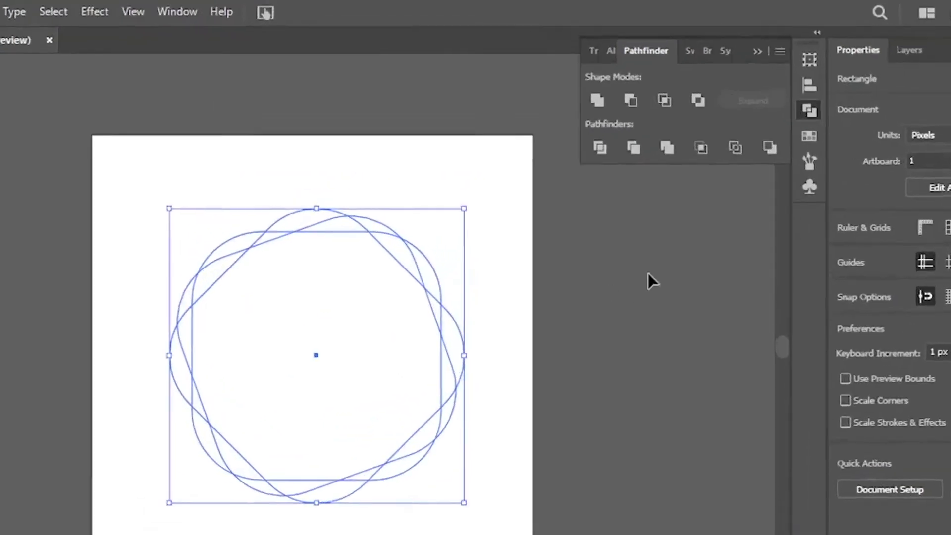
click(596, 155)
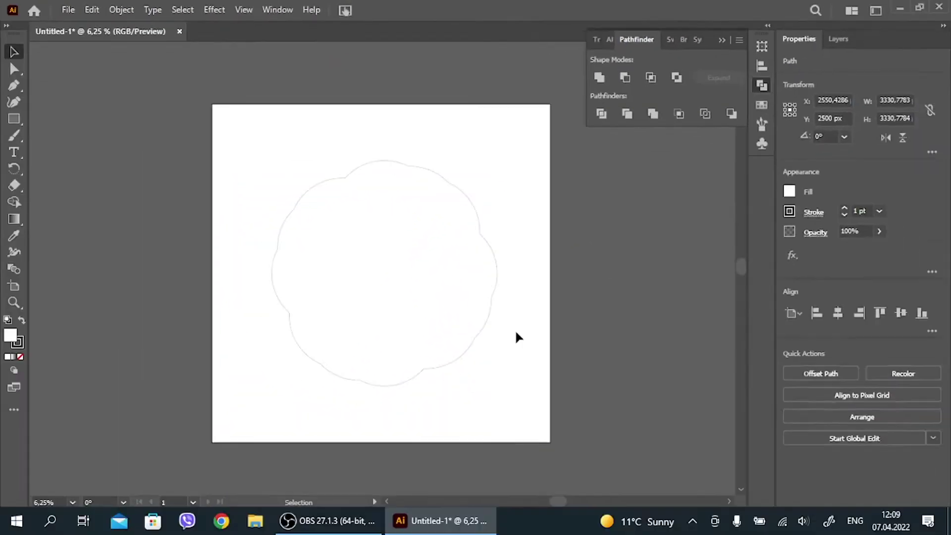
Step: Paste a copy of the scalloped outline in front and shrink it to about 2978 px
click(515, 329)
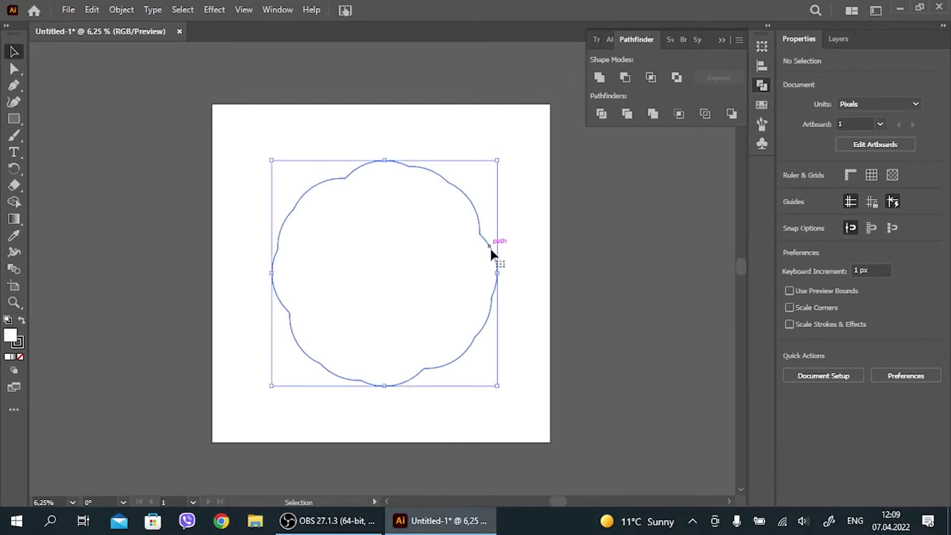
click(523, 299)
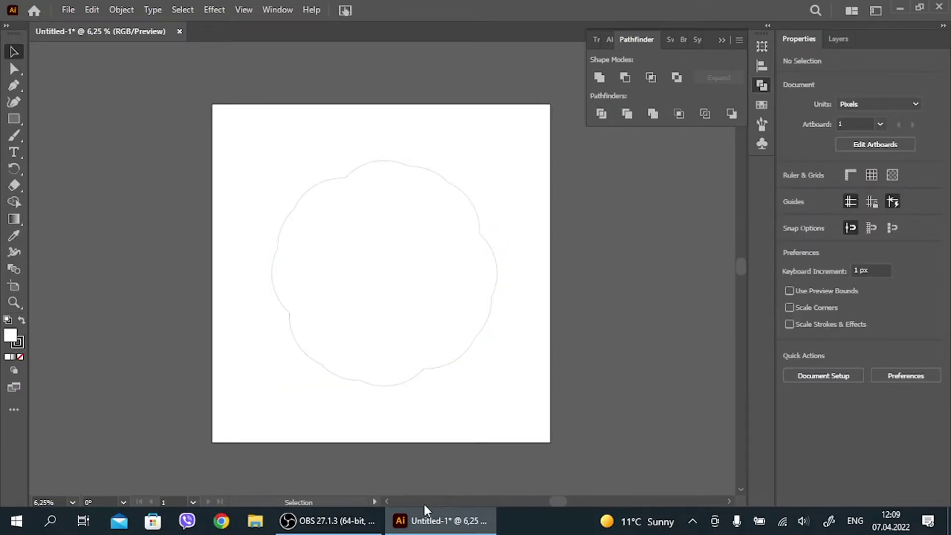
click(489, 251)
key(a)
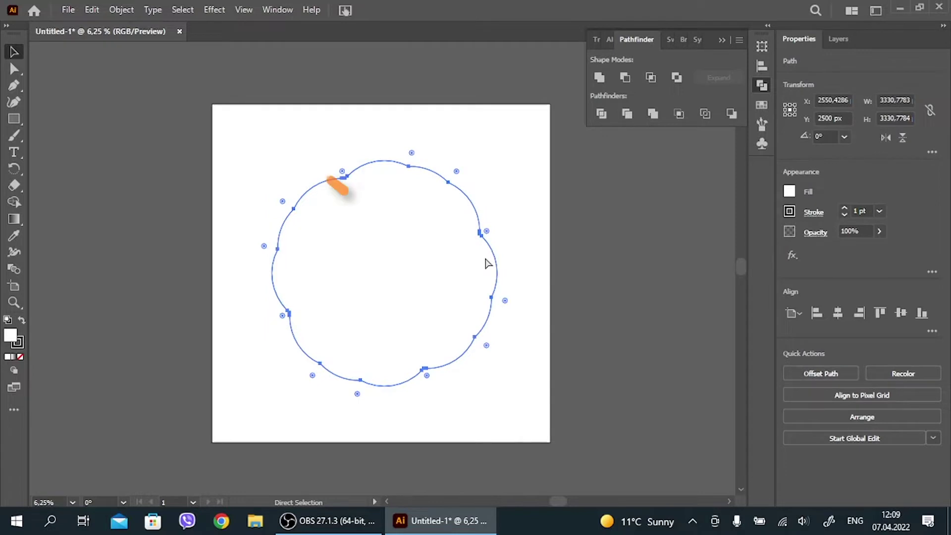
key(ctrl+c)
key(ctrl+f)
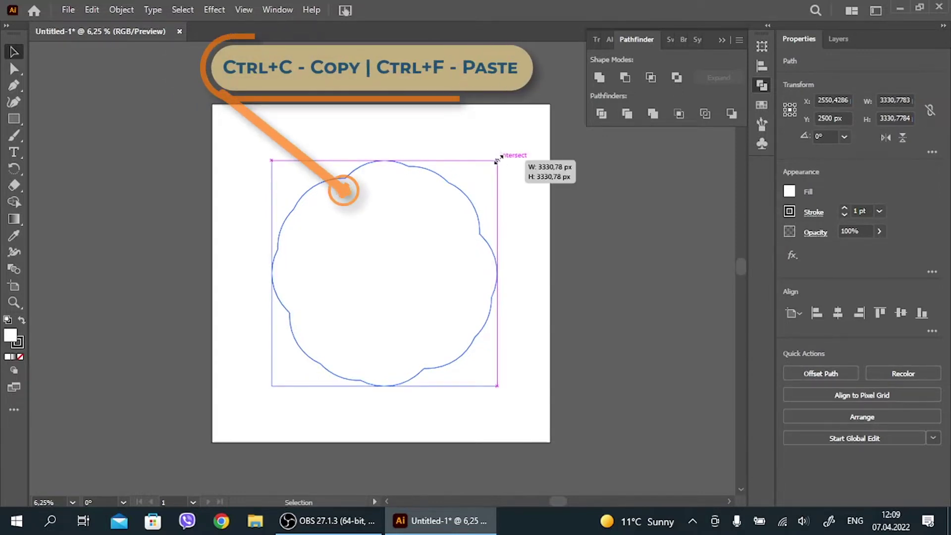
drag(496, 161, 485, 169)
click(482, 168)
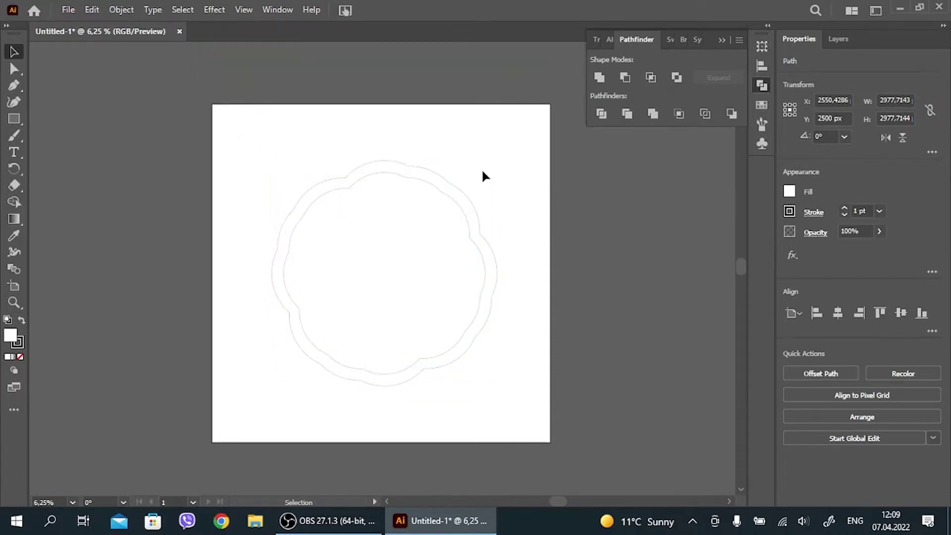
Step: Shrink another copy to about 2649 px to form the innermost ring
shift+click(456, 200)
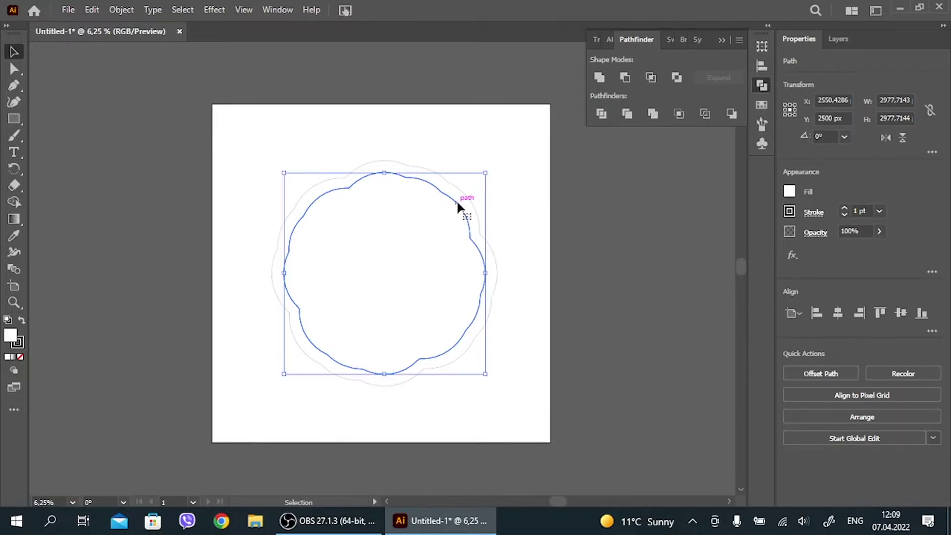
drag(485, 173, 475, 180)
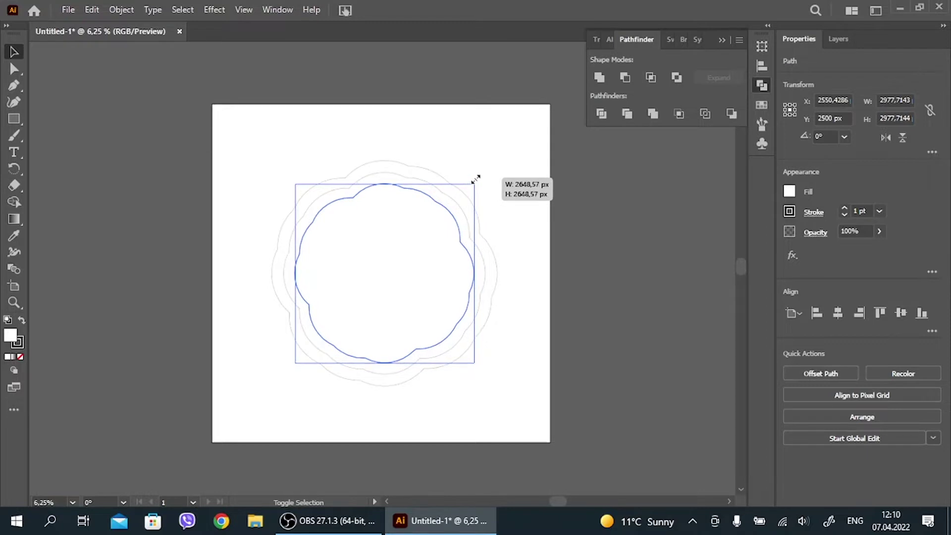
click(499, 158)
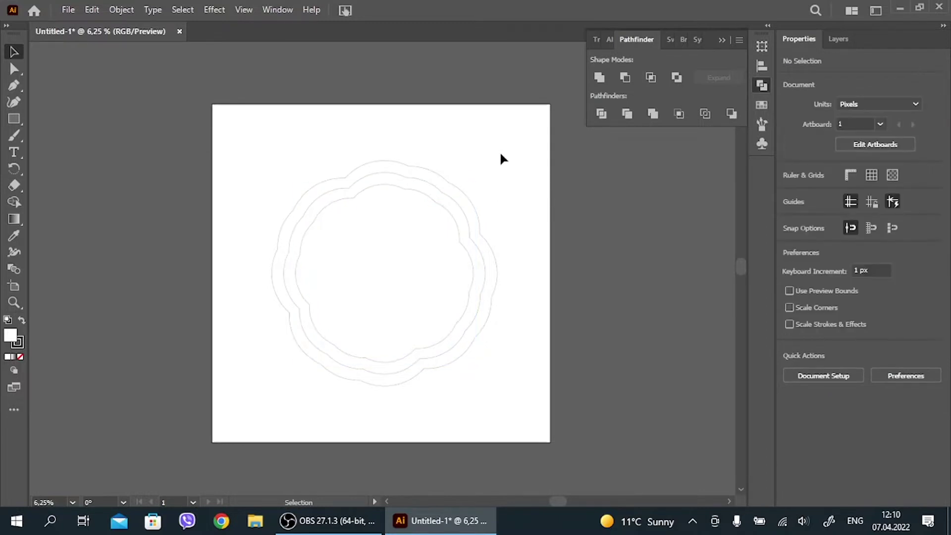
click(14, 119)
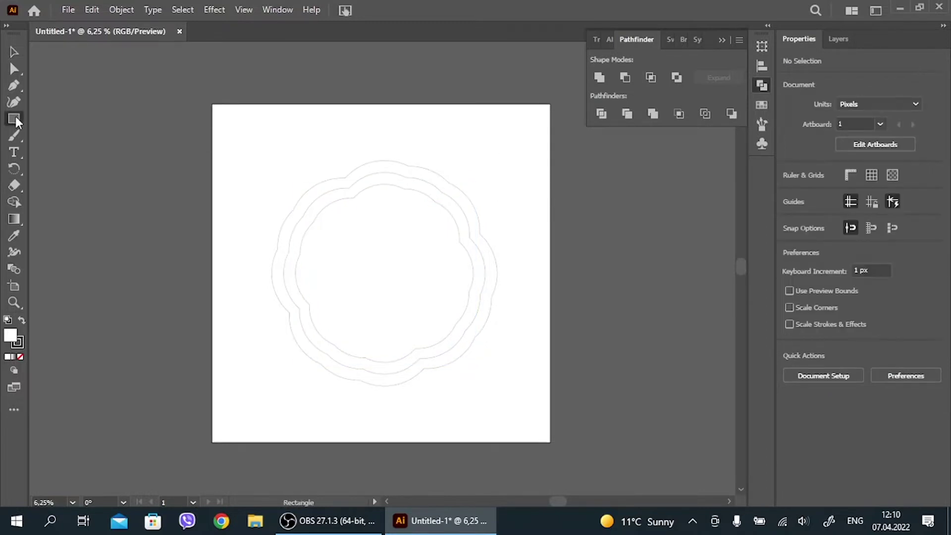
Step: Create a 5000 × 5000 px rectangle aligned to the artboard and send it behind the outlines
click(252, 160)
text(5000)
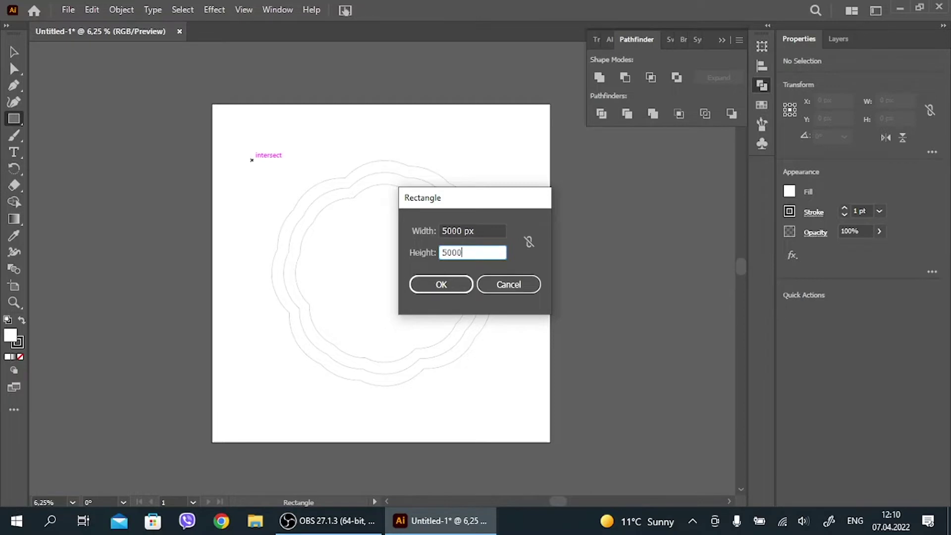
key(Return)
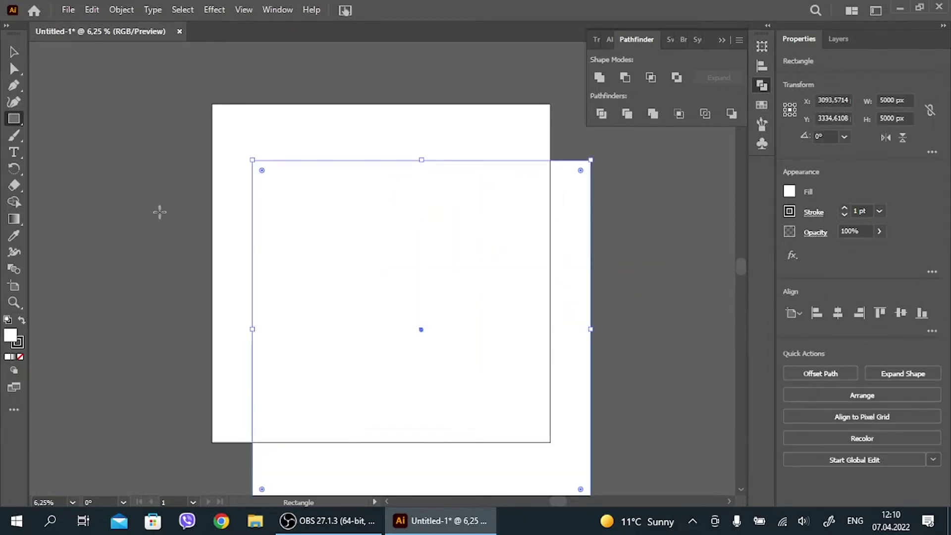
drag(293, 166, 255, 111)
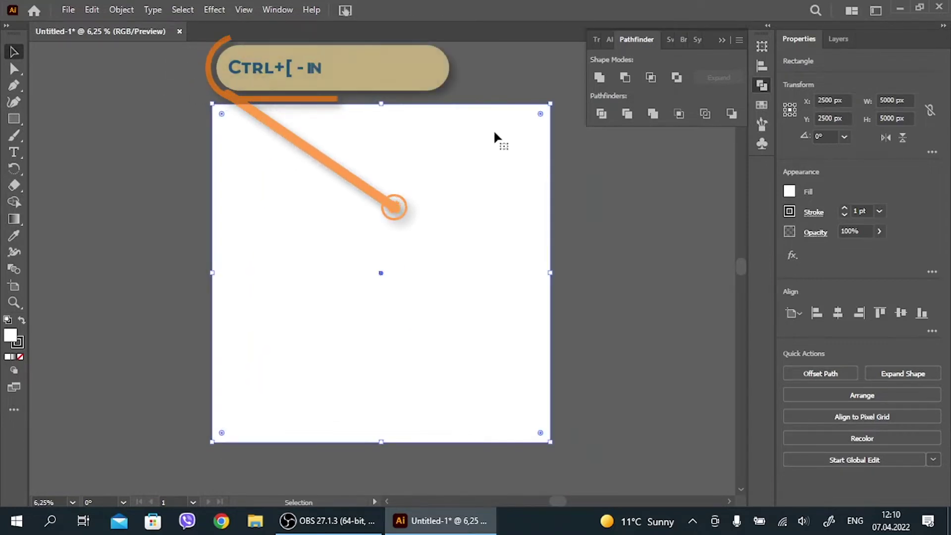
click(597, 310)
click(539, 407)
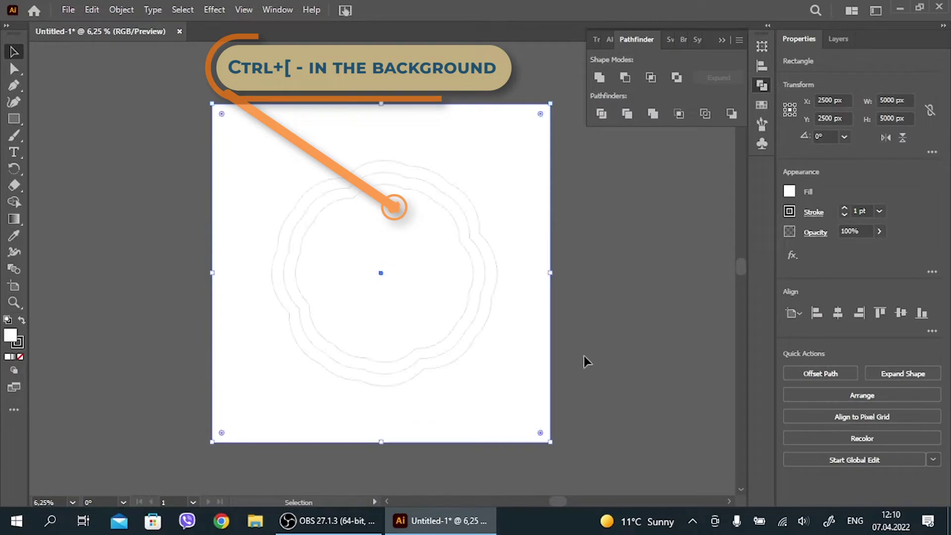
click(595, 365)
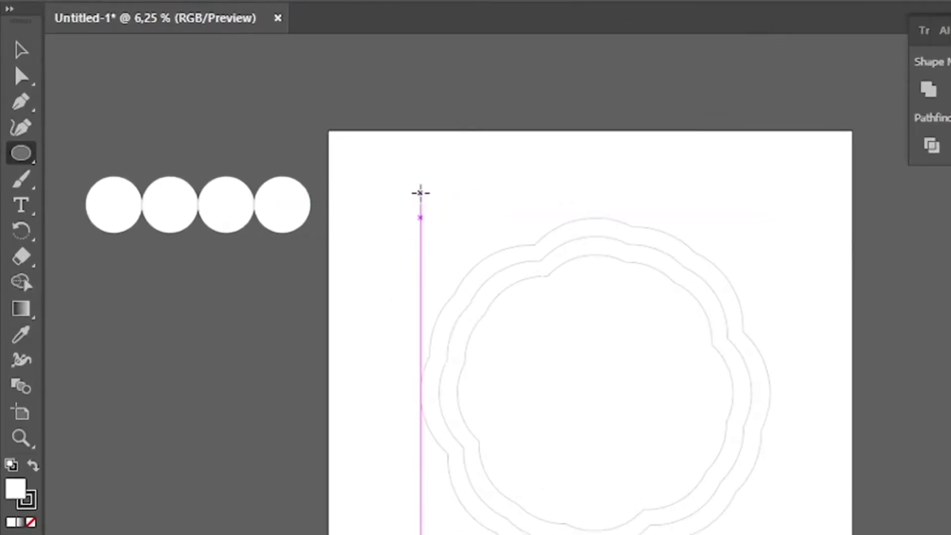
Step: Draw several small circles and move them around the badge beside the outer ring
drag(273, 145, 290, 160)
drag(247, 128, 259, 139)
mouse_move(507, 138)
mouse_down()
mouse_move(518, 149)
mouse_move(487, 179)
mouse_move(508, 150)
mouse_up()
key(v)
mouse_move(343, 219)
mouse_down()
mouse_move(423, 170)
mouse_move(275, 289)
mouse_up()
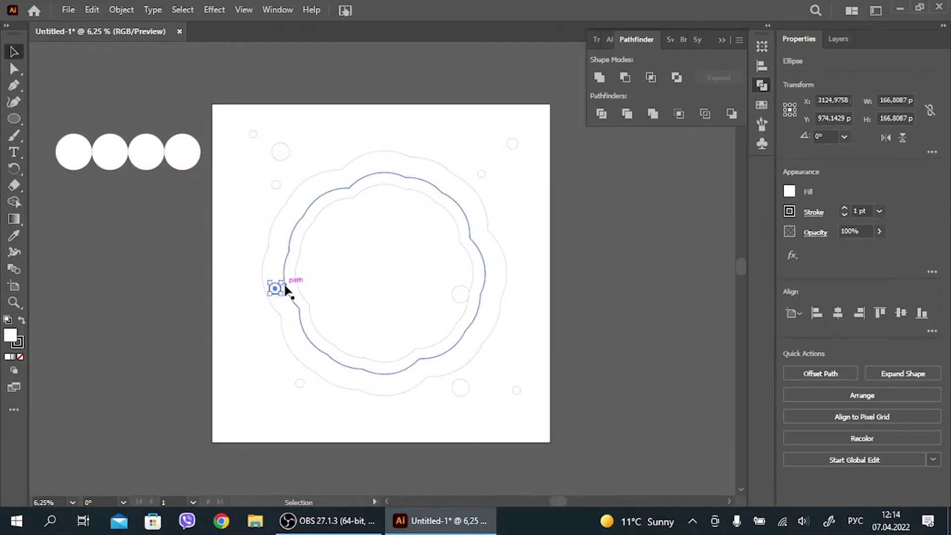
drag(465, 294, 499, 269)
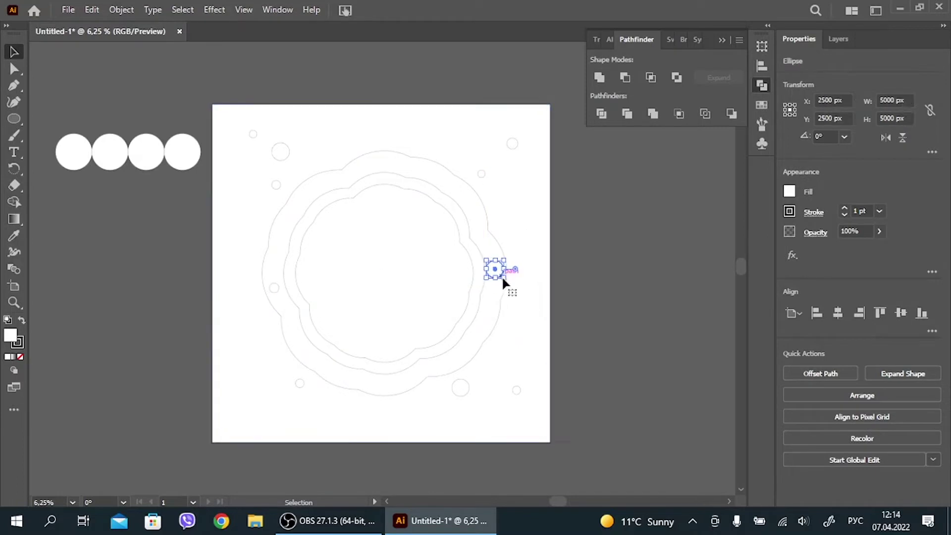
Step: Place more small dots along the rings, including the outer ring's bottom edge
click(586, 309)
key(ctrl+=)
drag(514, 141, 391, 124)
key(super+space)
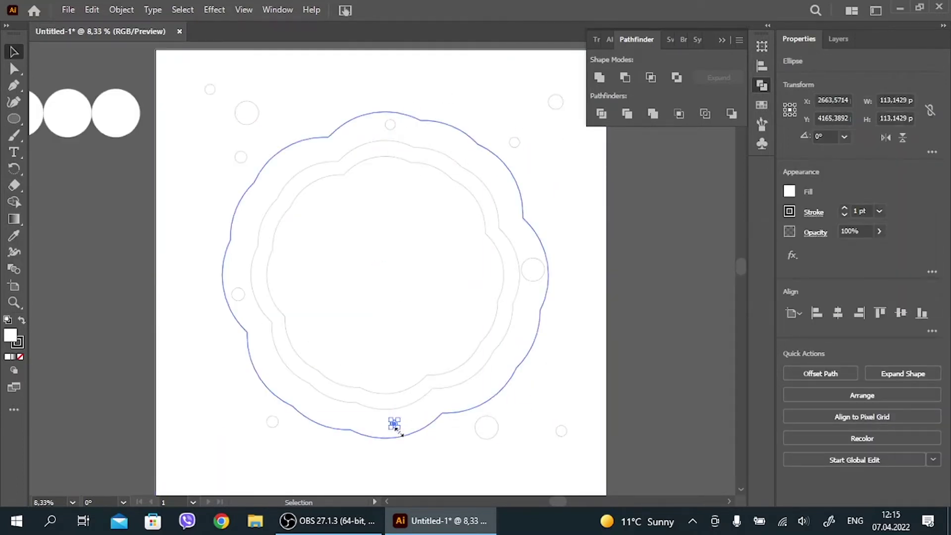
drag(323, 234, 240, 295)
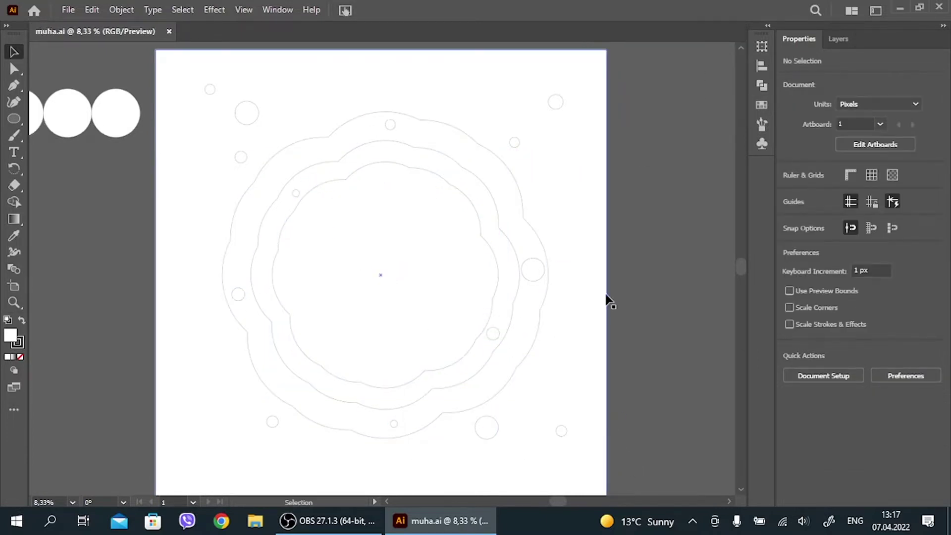
Step: Fill all artwork black and merge the overlapping regions with the Shape Builder tool
click(596, 235)
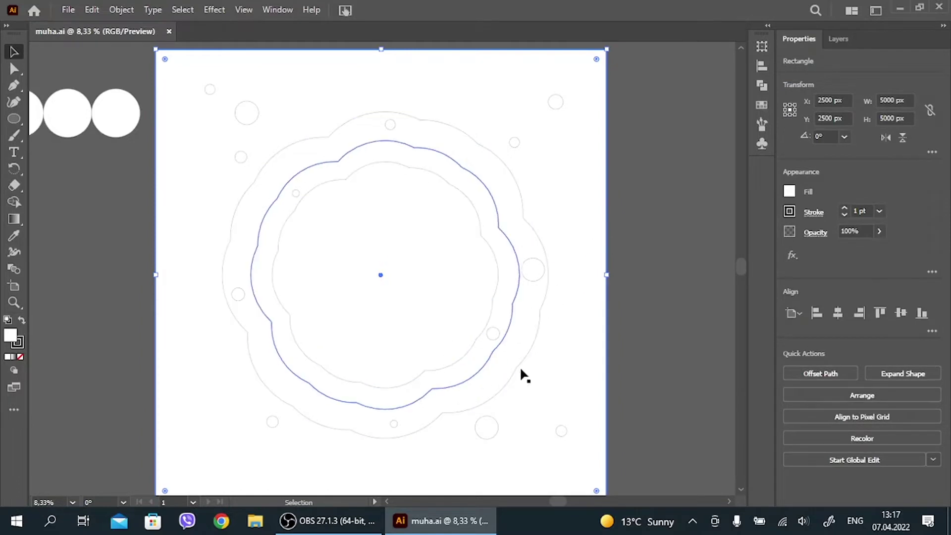
key(ctrl+a)
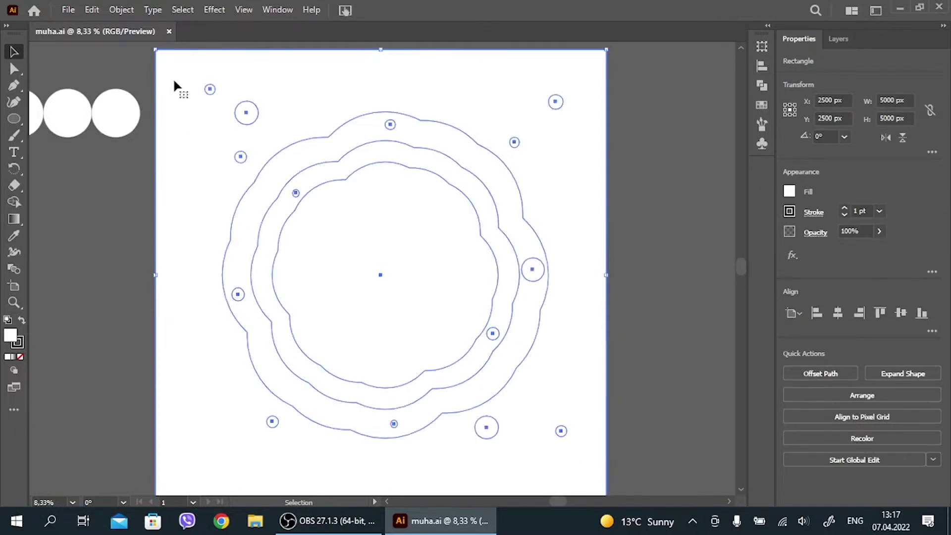
click(22, 319)
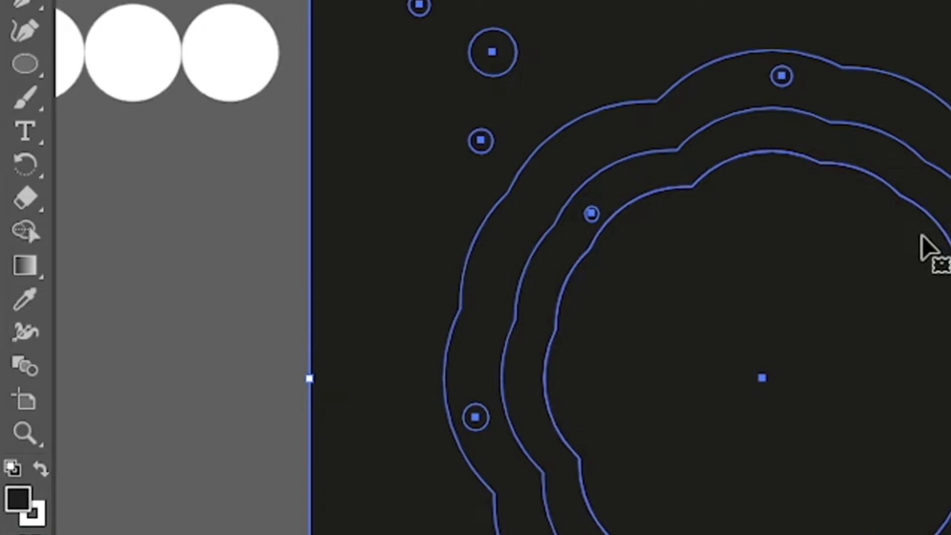
click(26, 231)
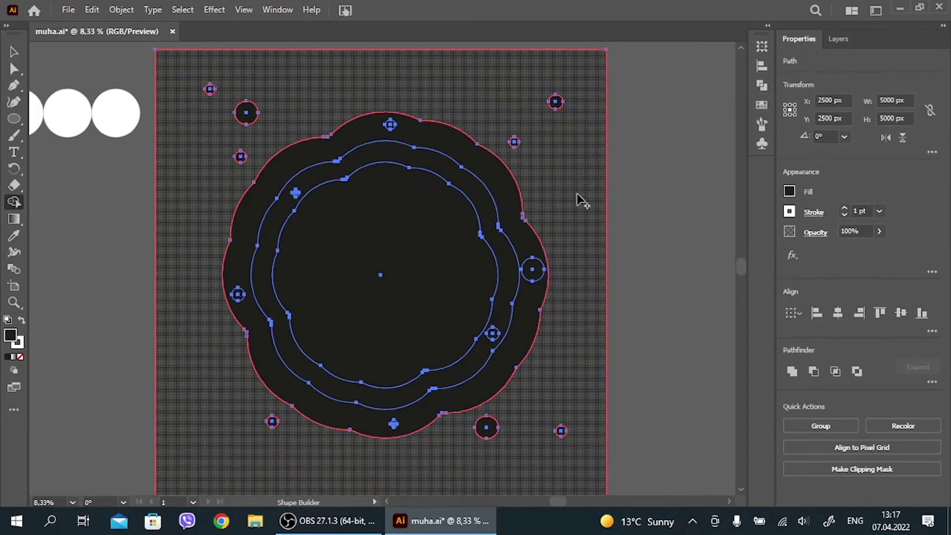
click(578, 197)
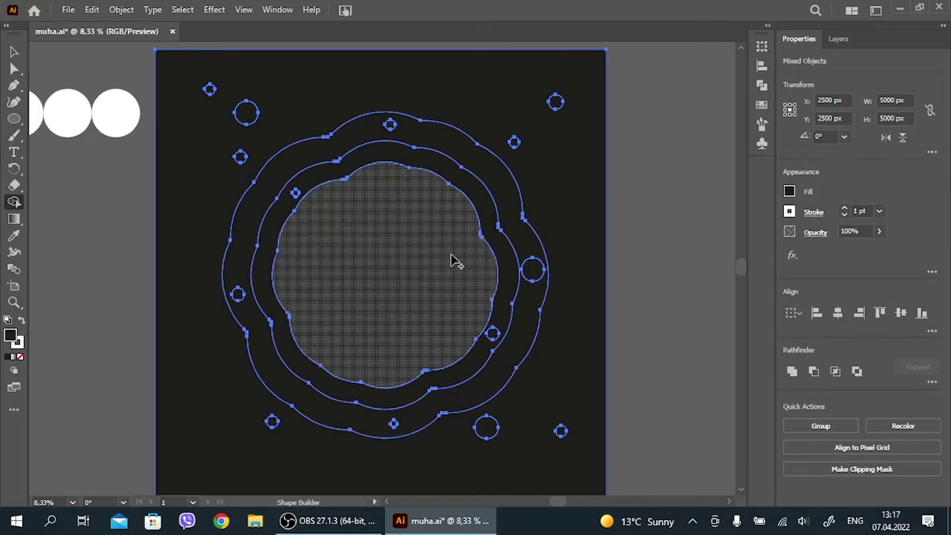
click(460, 267)
Step: Fill the background with light teal and the outer ring with teal
click(15, 52)
double_click(10, 335)
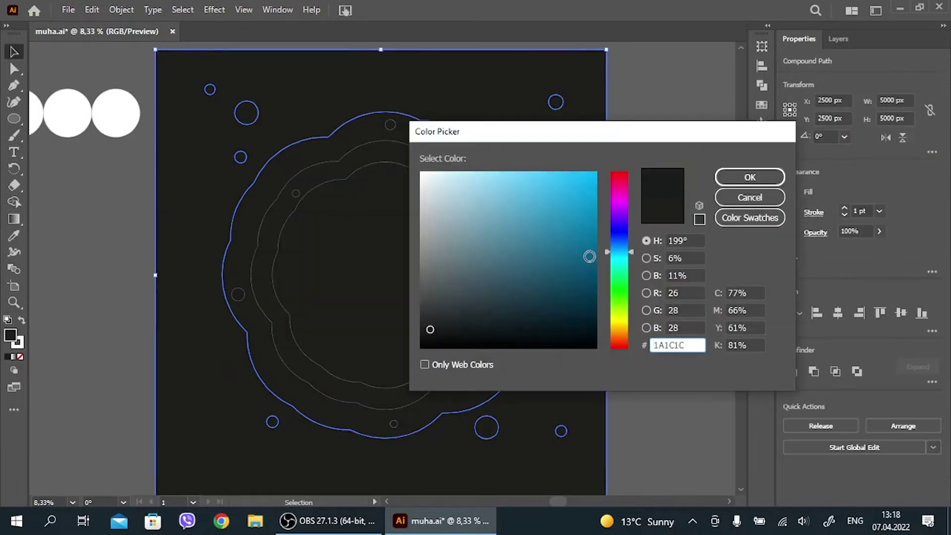
key(Return)
click(263, 187)
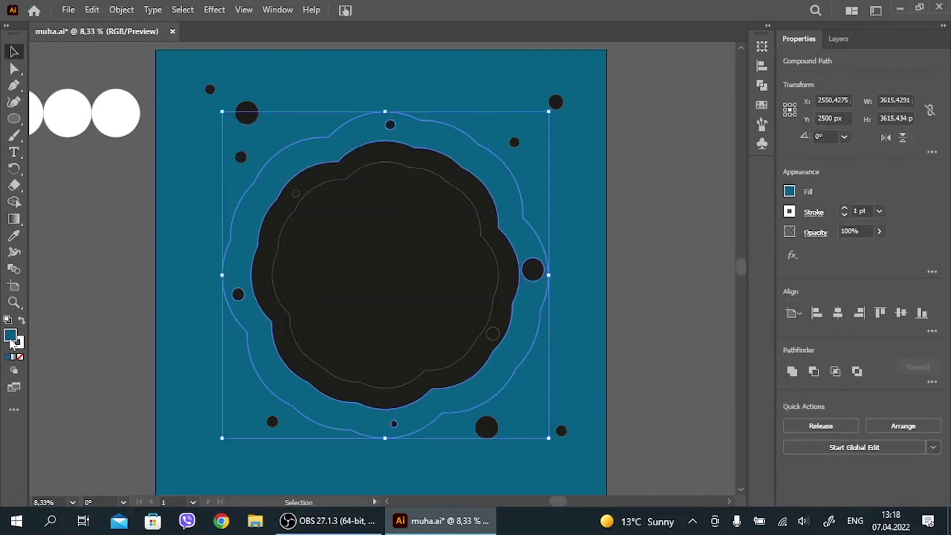
double_click(10, 335)
click(749, 177)
Step: Sample a colour onto the middle ring with the Eyedropper and fill the centre dark teal
click(276, 218)
key(i)
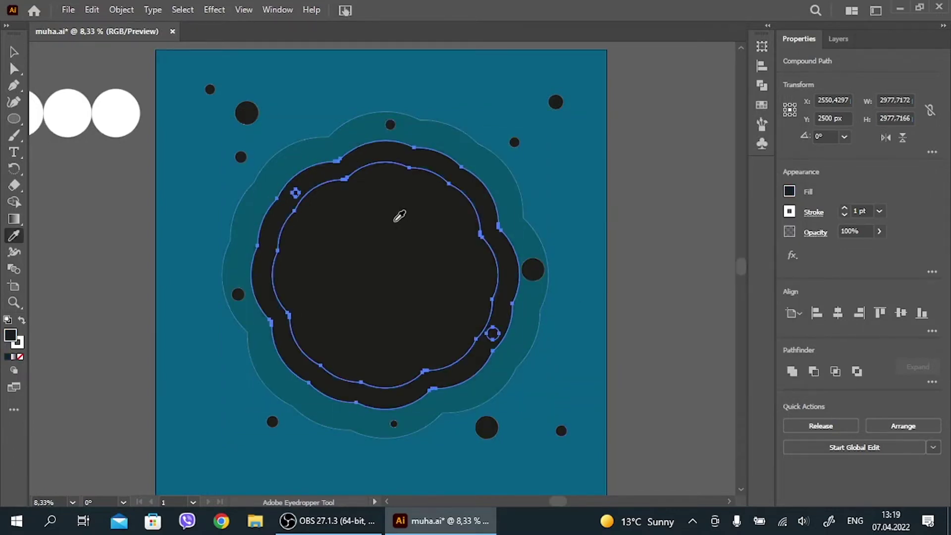
click(397, 217)
click(15, 53)
click(429, 308)
double_click(10, 335)
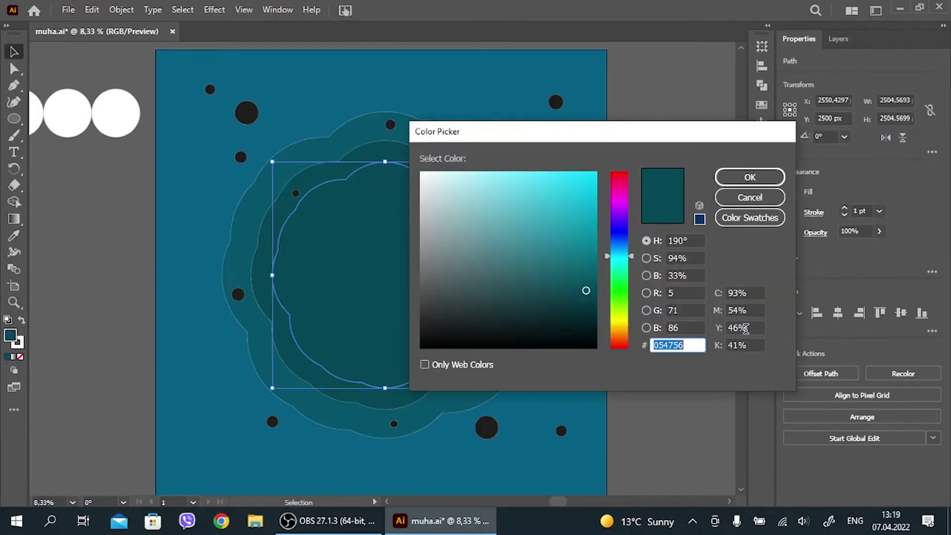
click(587, 311)
key(Return)
click(667, 323)
Step: Select the small black dots and give them a teal fill
click(210, 89)
shift+click(561, 430)
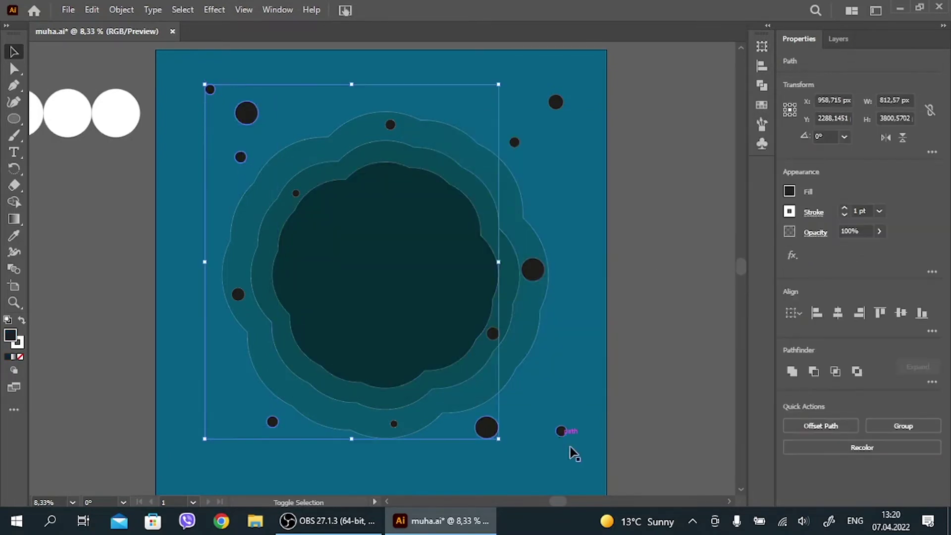
click(13, 236)
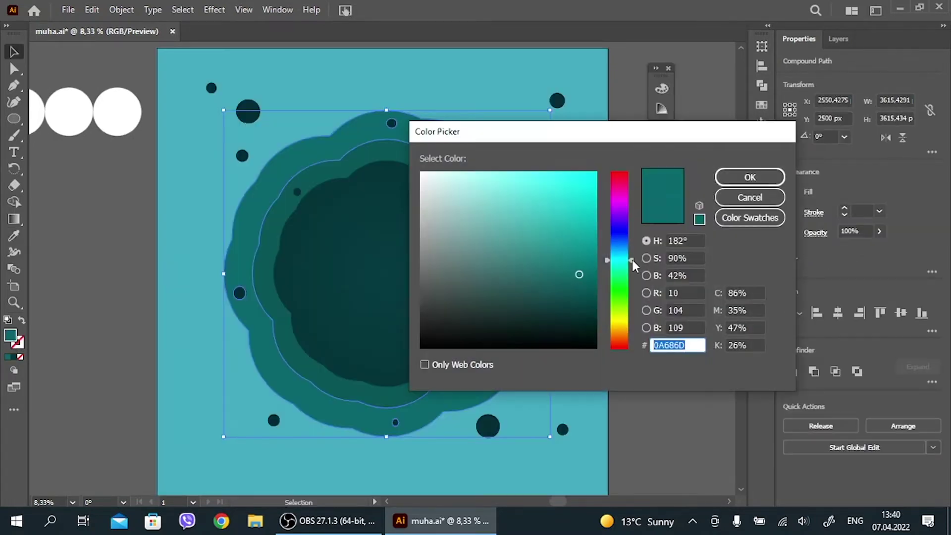
drag(632, 260, 630, 257)
key(Return)
double_click(10, 335)
key(Return)
Step: Adjust the middle ring's fill to its final teal shade
click(262, 277)
double_click(10, 336)
key(Return)
double_click(10, 335)
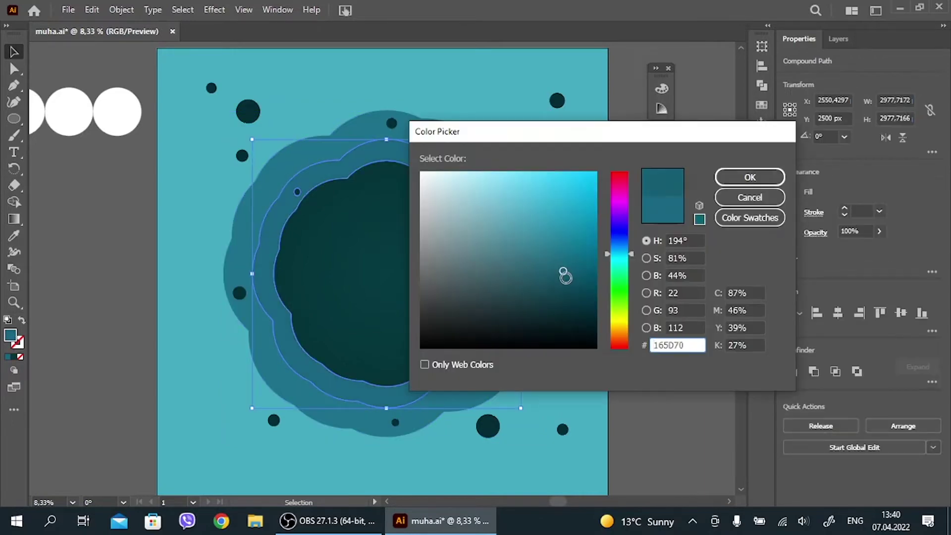
key(Return)
Step: Fill the centre shape with a radial gradient using 0D4D5E stop colours
click(386, 272)
key(period)
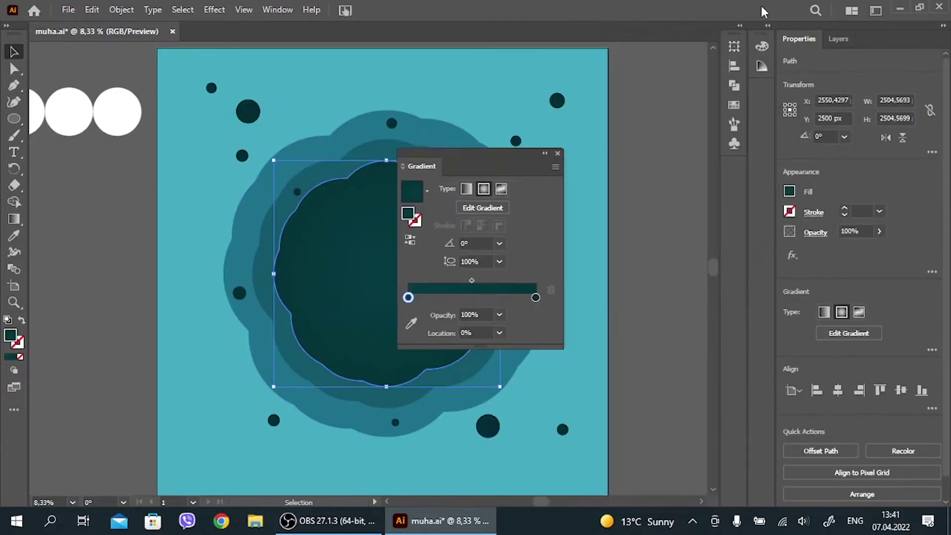
double_click(565, 215)
text(0D4D5E)
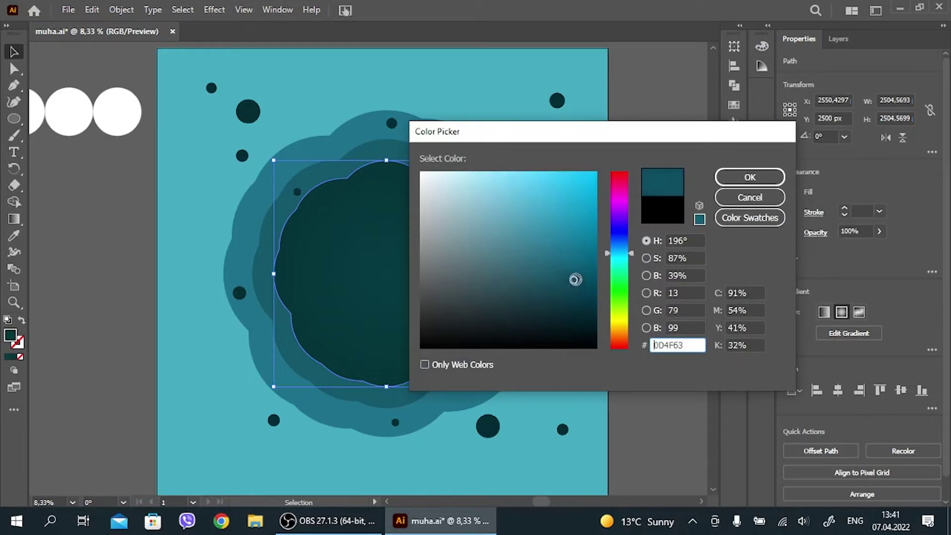
key(Return)
double_click(583, 237)
key(Return)
click(639, 131)
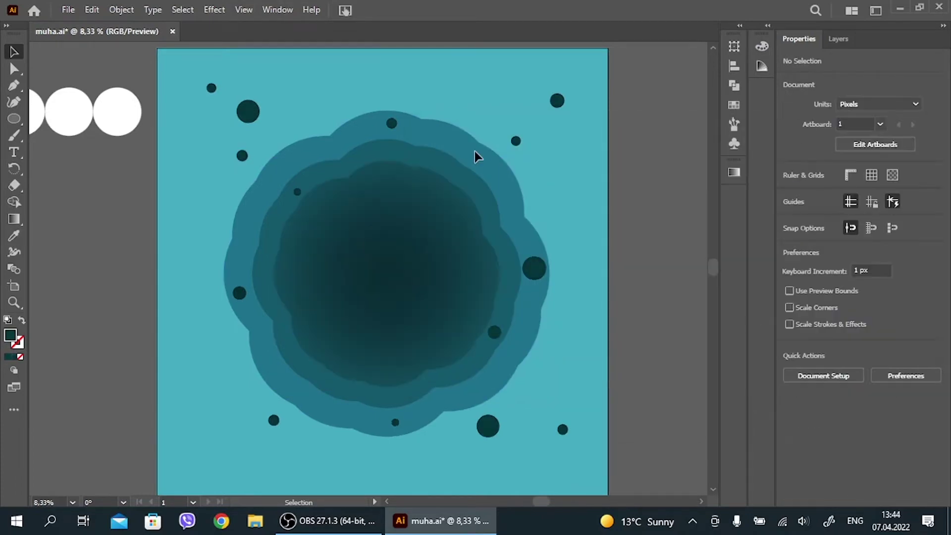
Step: Send the centre gradient shape backward and bring the middle ring to the front
click(468, 229)
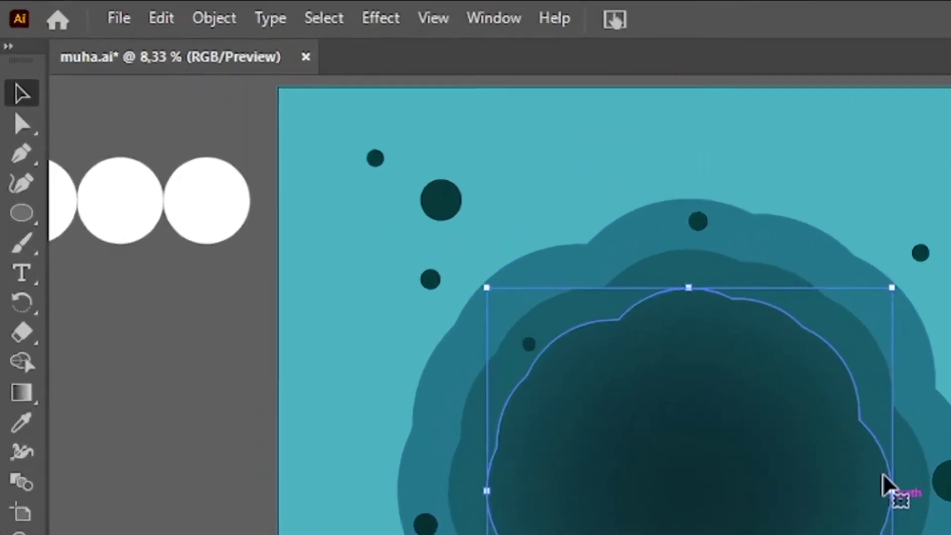
click(121, 10)
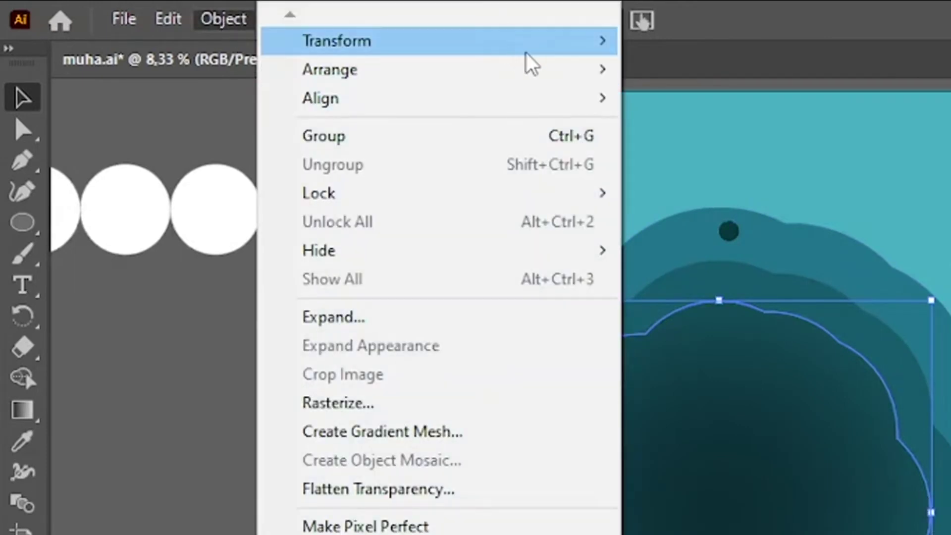
mouse_move(330, 70)
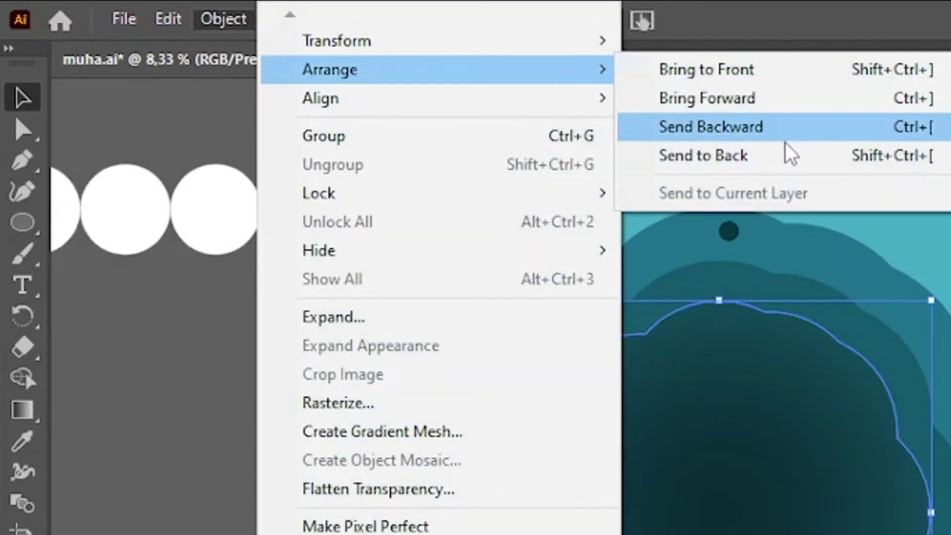
click(785, 156)
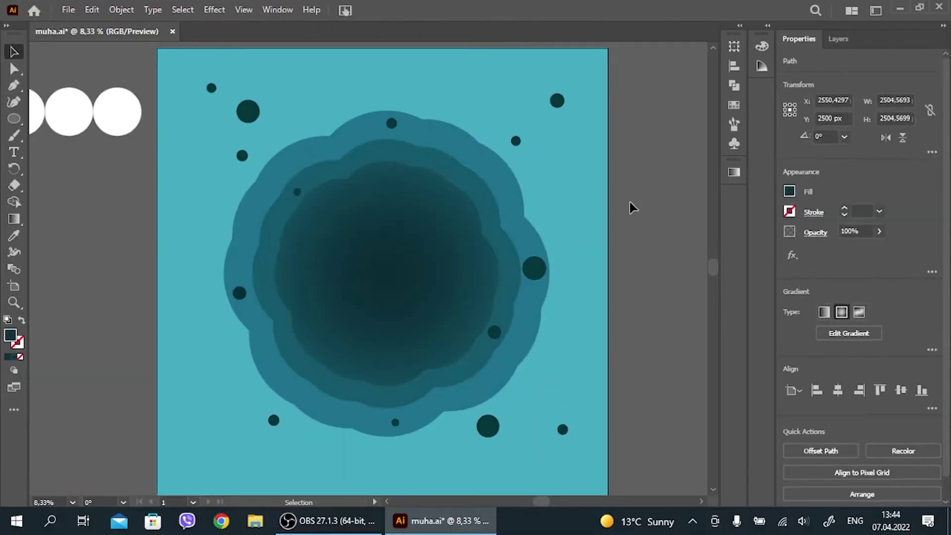
click(631, 206)
click(482, 206)
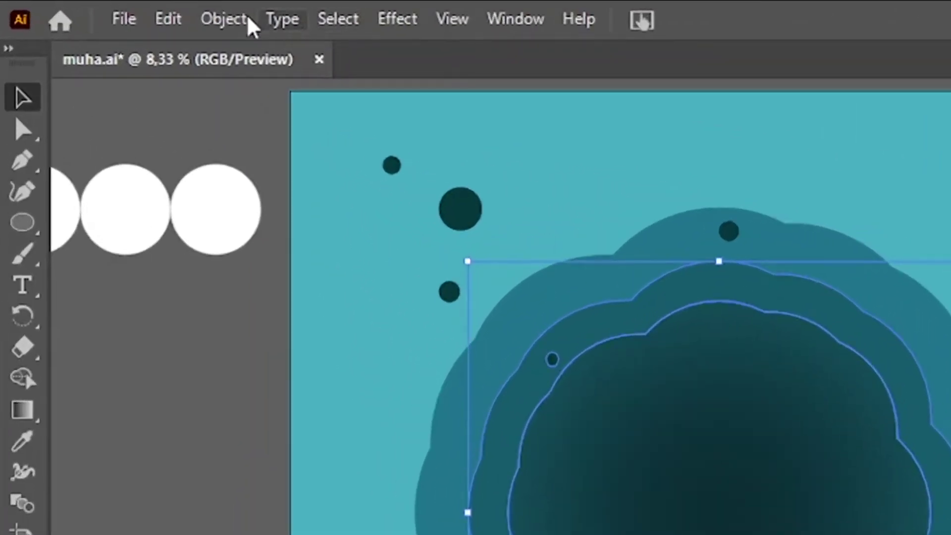
click(225, 20)
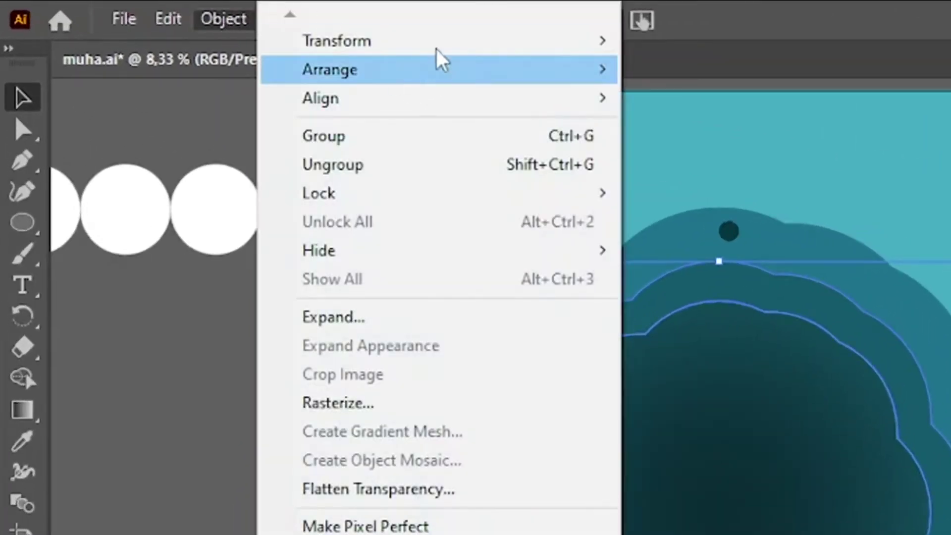
mouse_move(330, 69)
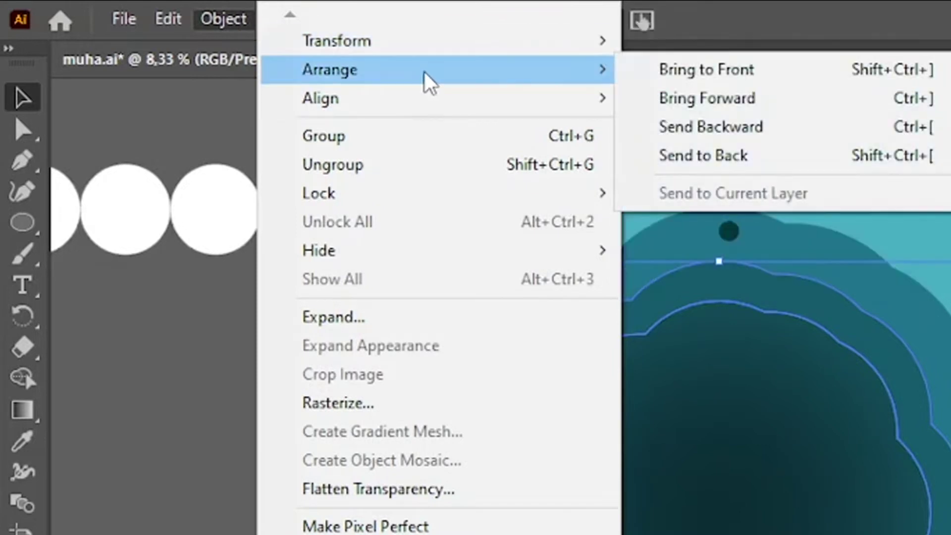
click(781, 78)
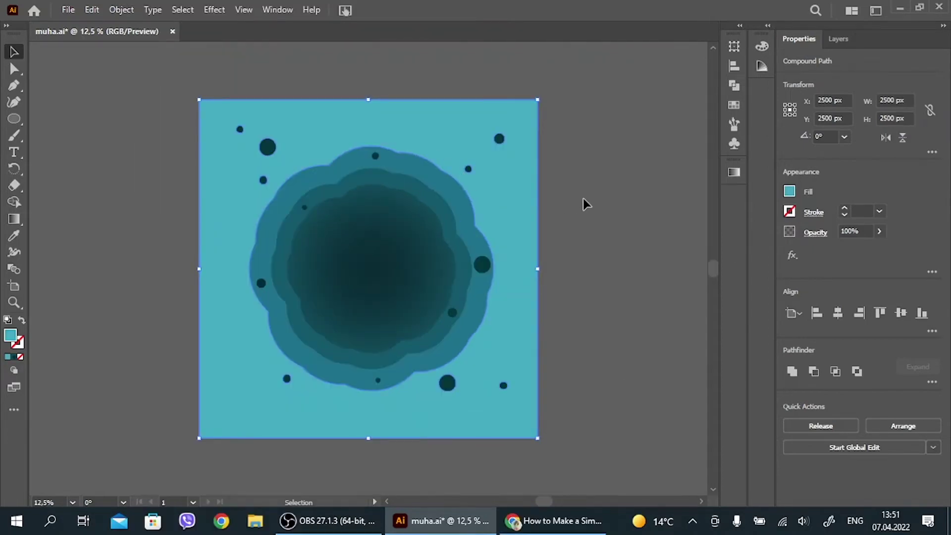
Step: Give the background a Multiply drop shadow: 50% opacity, 25 px offsets, 10 px blur
click(583, 203)
click(525, 124)
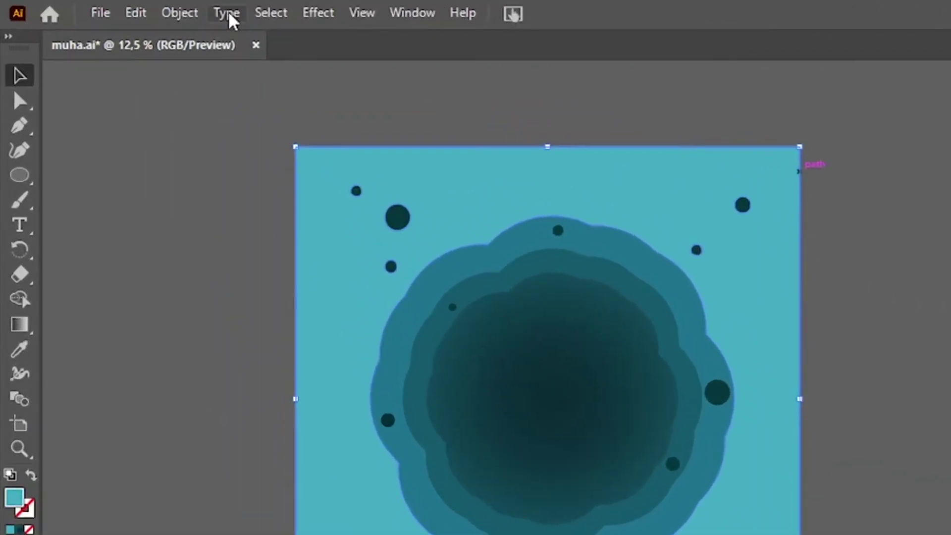
click(327, 12)
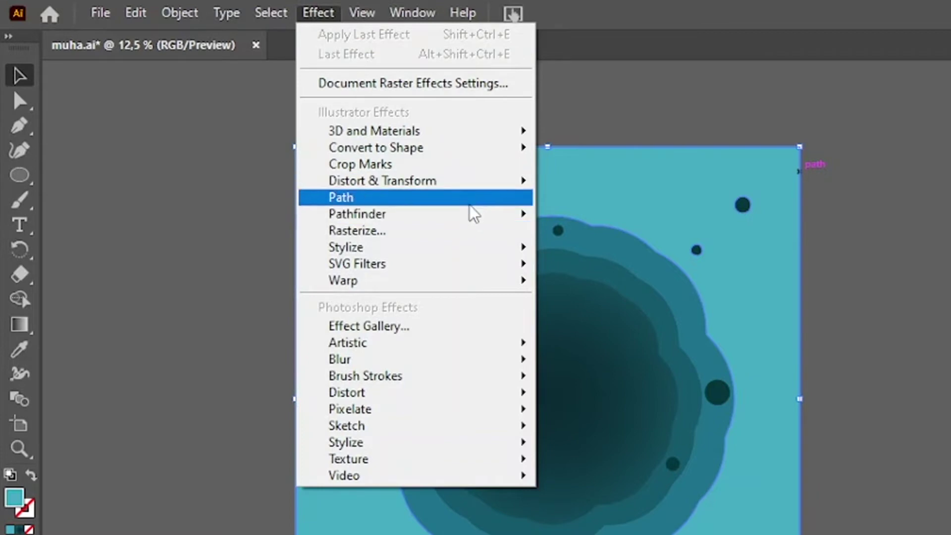
mouse_move(349, 247)
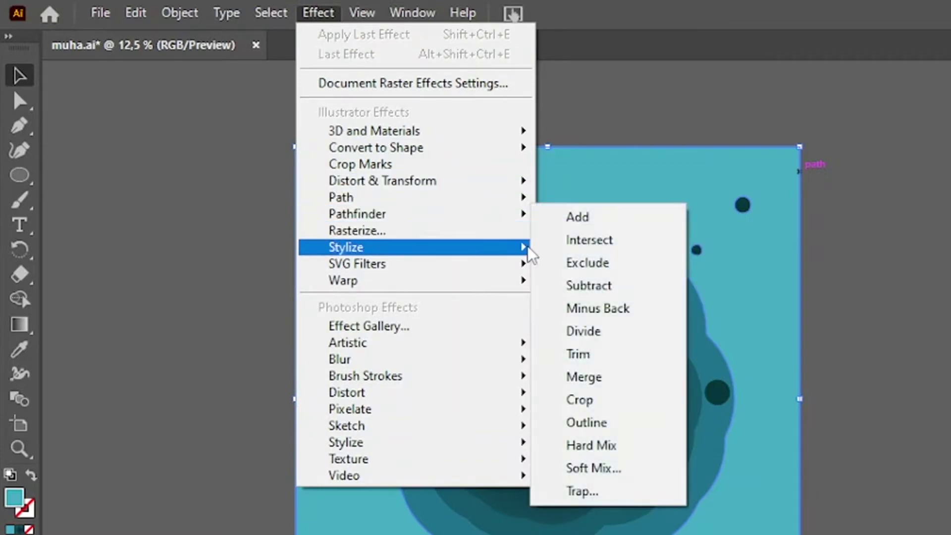
click(638, 251)
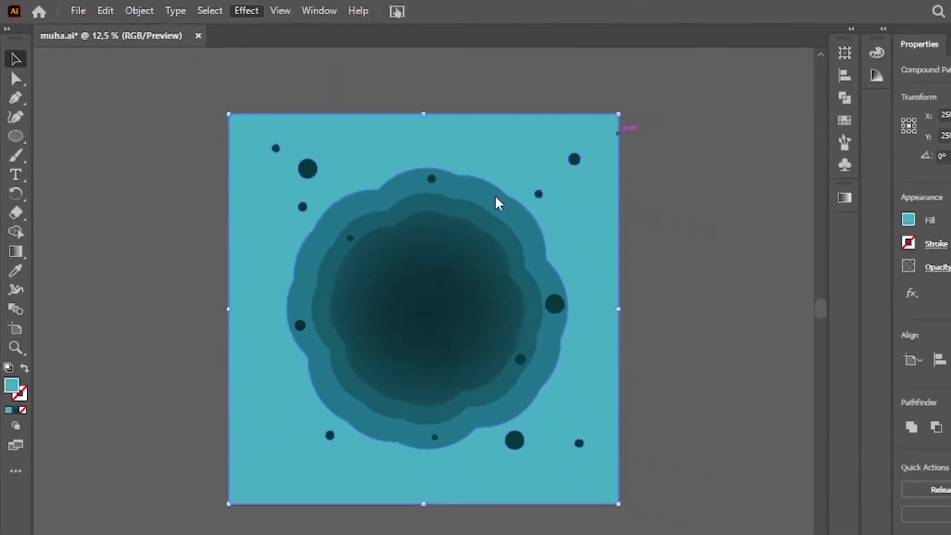
text(50)
key(Tab)
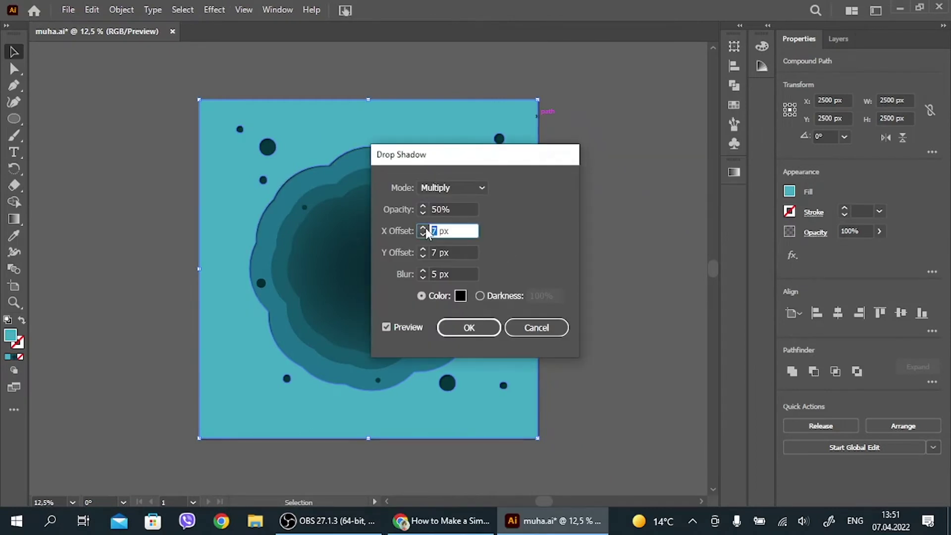
click(562, 296)
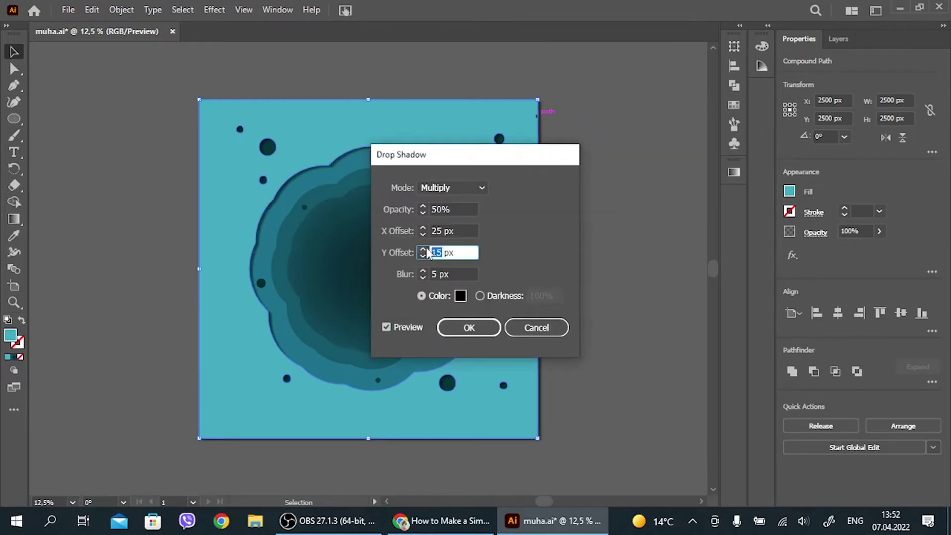
text(25)
double_click(452, 274)
text(10px)
drag(436, 154, 616, 141)
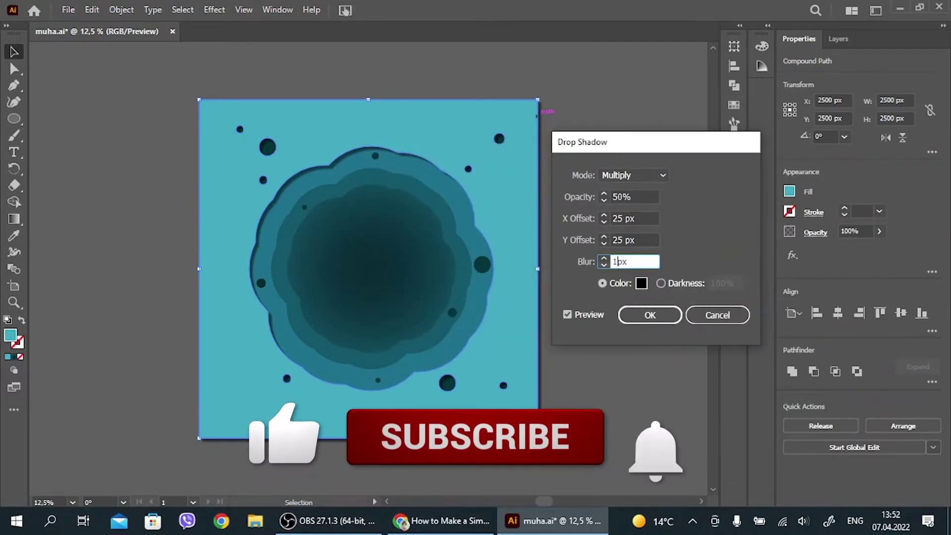
click(649, 238)
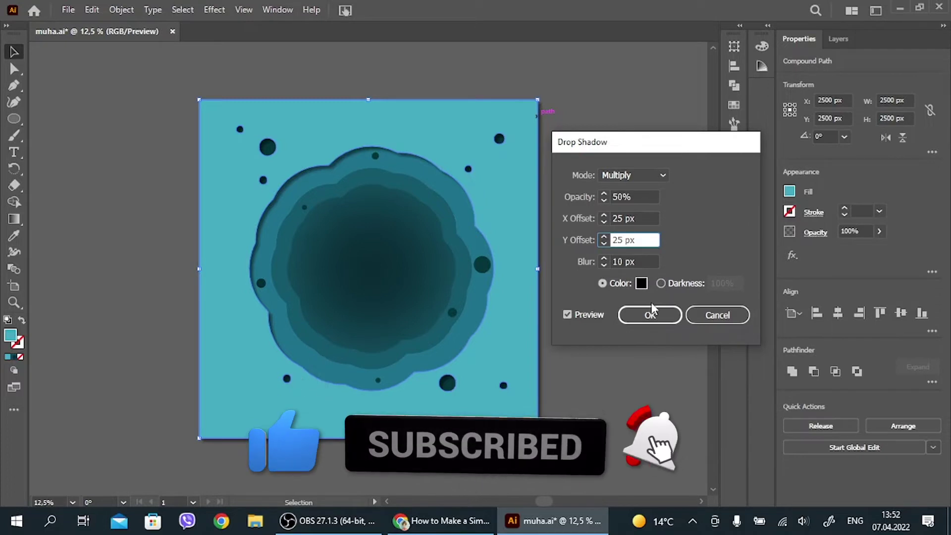
click(670, 316)
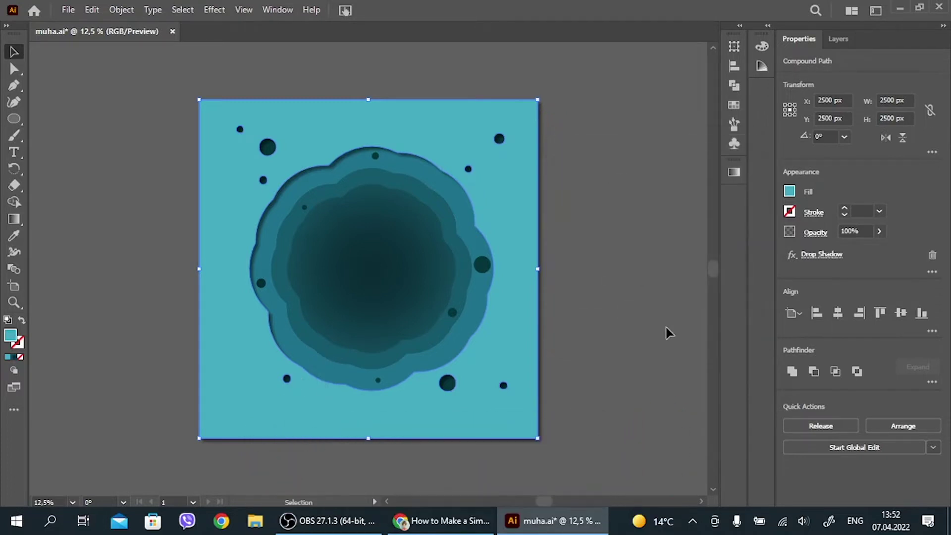
Step: Apply the same drop shadow to the outer scalloped badge layer
click(446, 196)
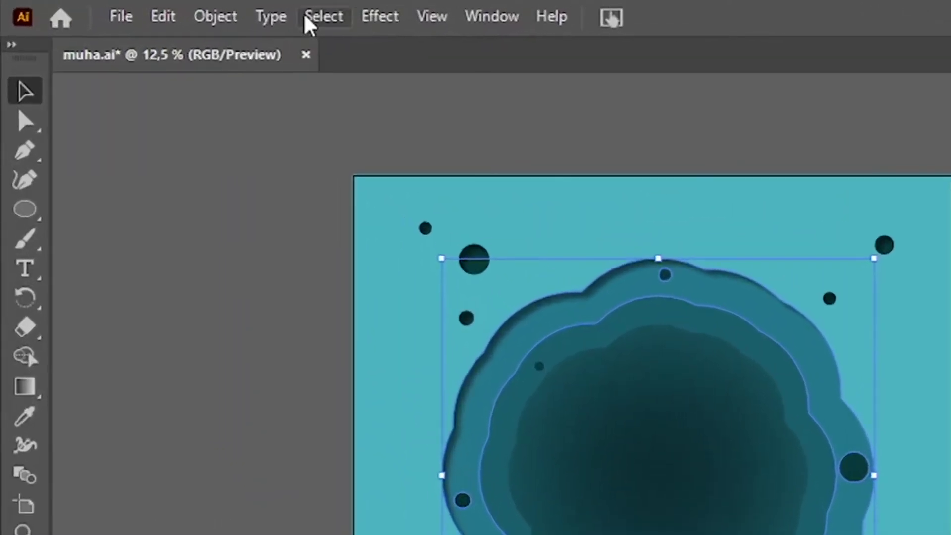
click(387, 17)
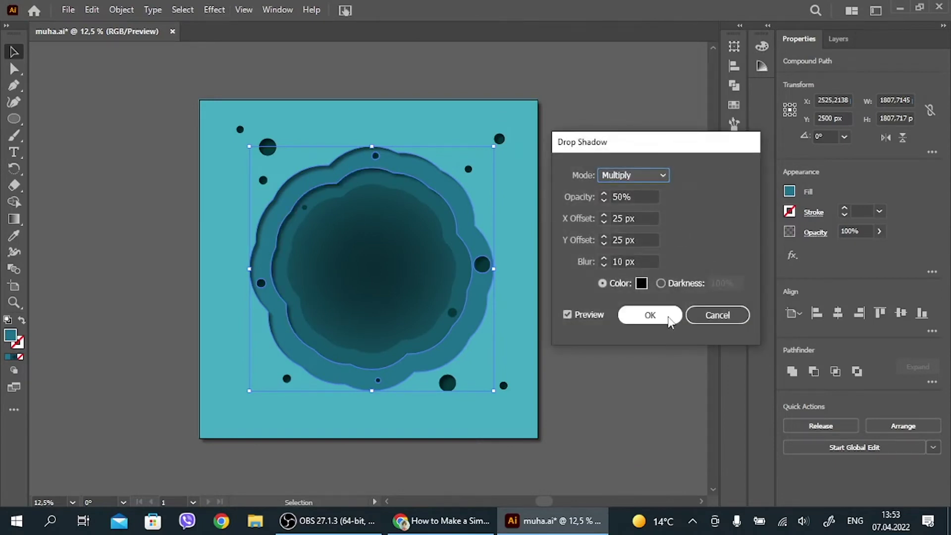
click(670, 317)
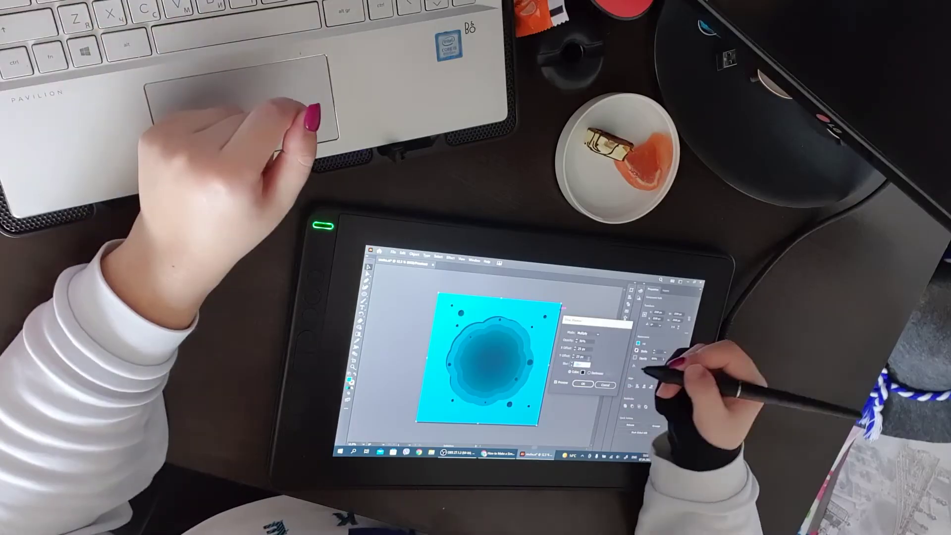
Step: Bring a scalloped badge layer to the front via Arrange and clear the selection
click(493, 337)
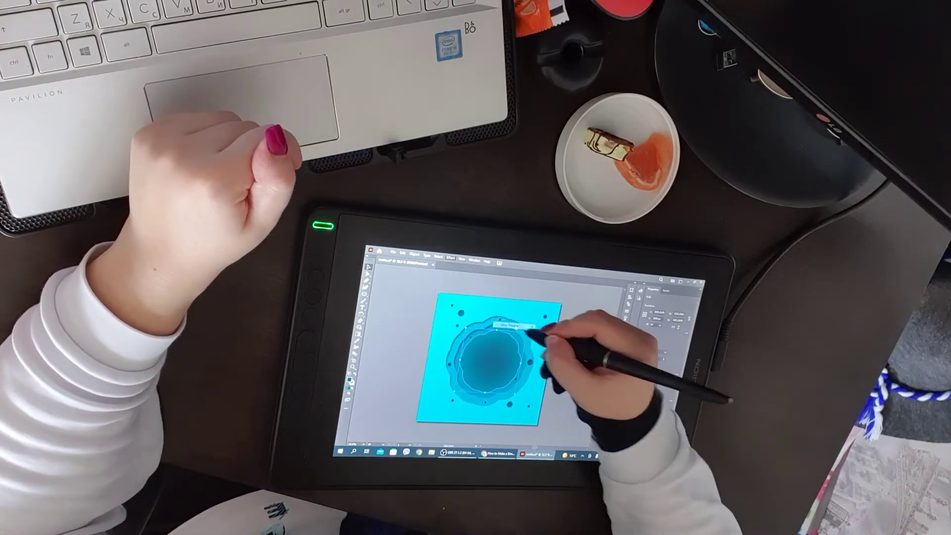
click(415, 254)
click(510, 274)
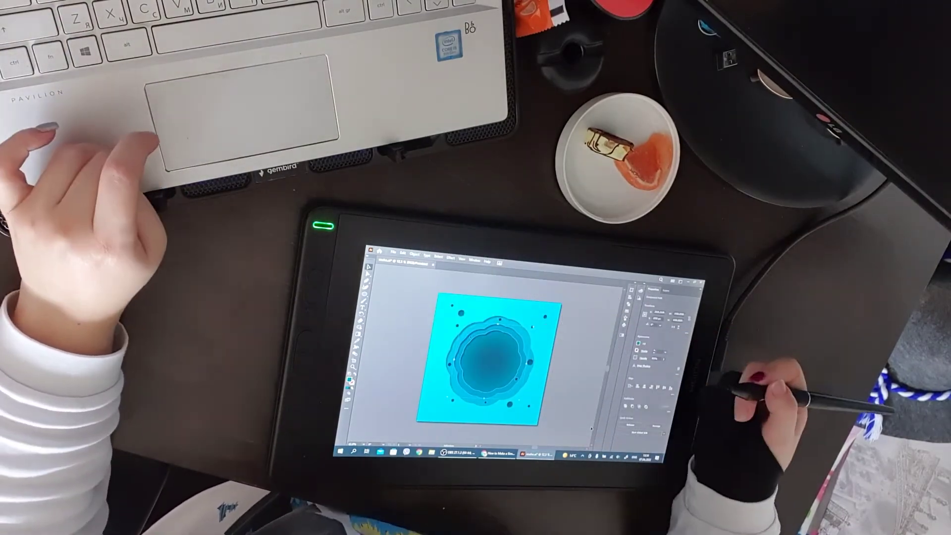
click(573, 398)
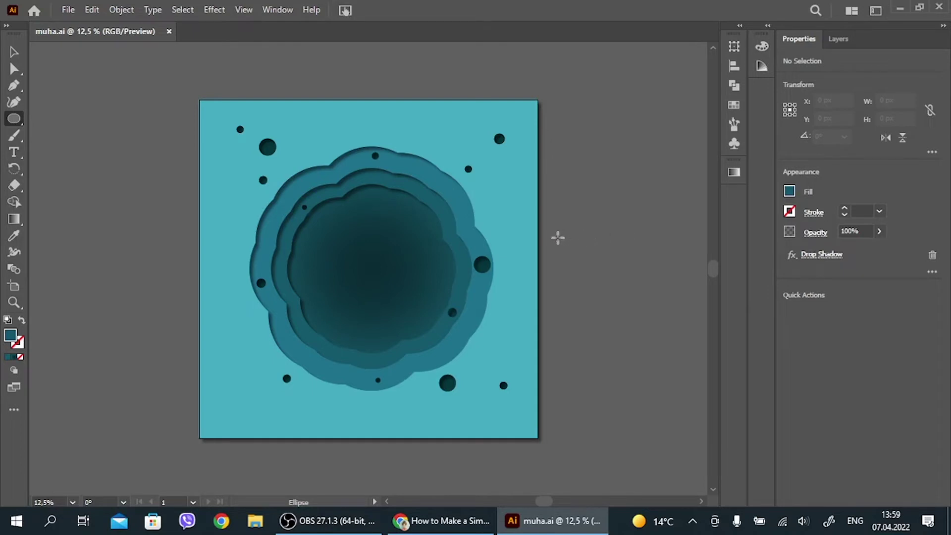
Step: Draw the fly's body ellipse, a circle beside it, and a thin wing ellipse
drag(577, 245, 657, 295)
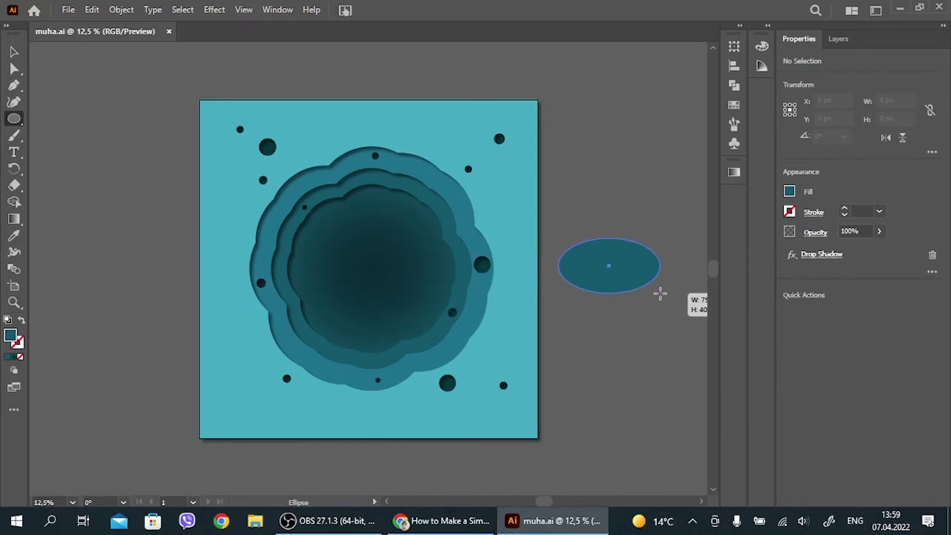
drag(661, 294, 653, 292)
mouse_move(623, 188)
mouse_down()
mouse_move(480, 268)
mouse_move(455, 300)
mouse_up()
click(20, 55)
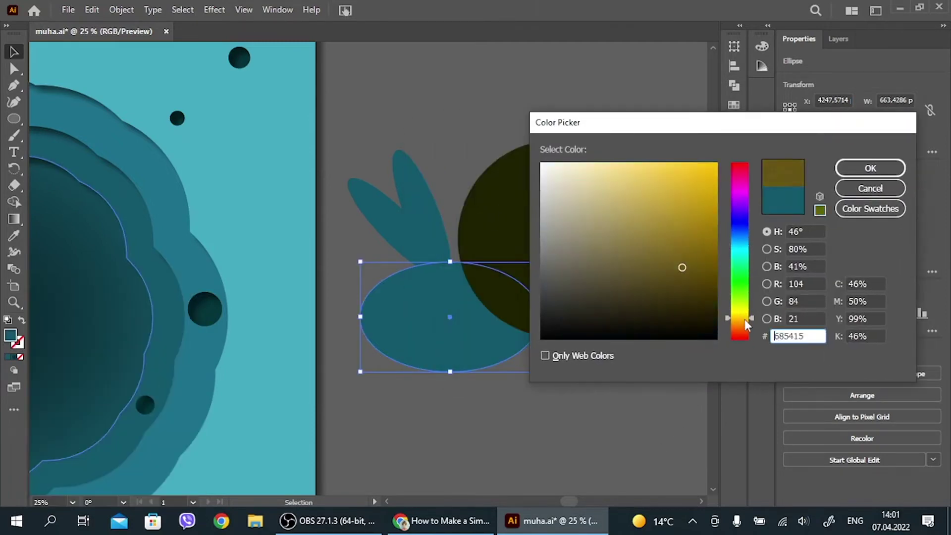
key(v)
Step: Fill the body dark brown, shrink the dark circle, and draw a beige eye circle over it
click(471, 310)
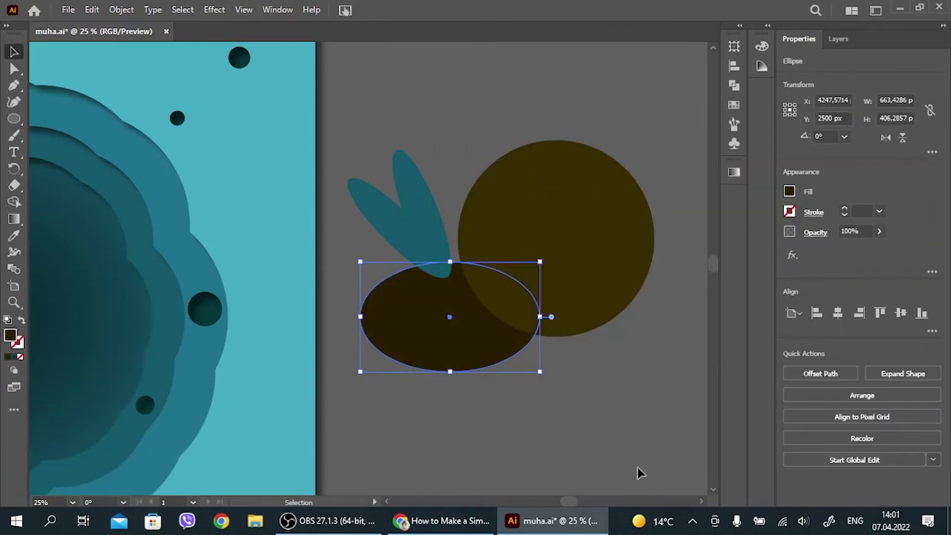
click(619, 173)
drag(655, 141, 632, 157)
key(l)
drag(505, 223, 560, 278)
double_click(10, 335)
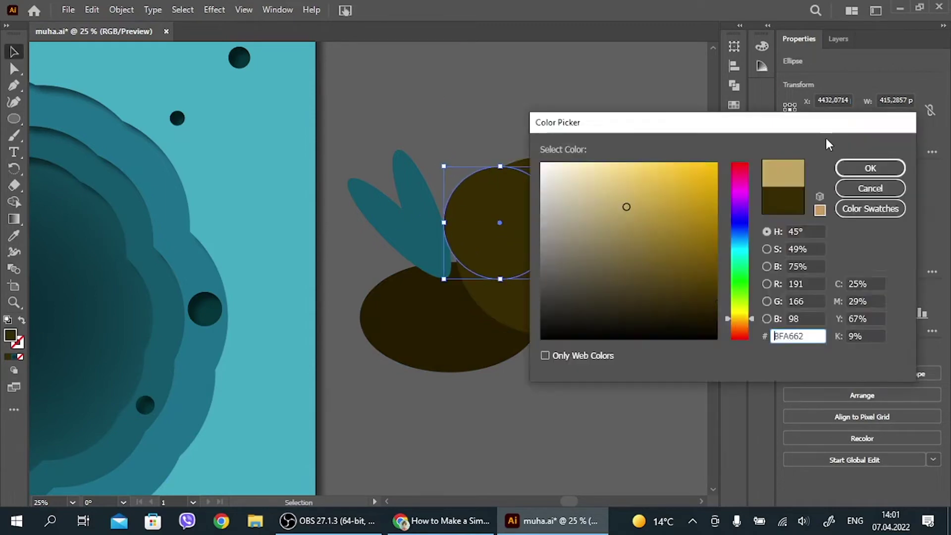
click(871, 167)
Step: Duplicate the beige eye circle to the right and scale both eyes up
key(v)
drag(548, 227, 643, 224)
shift+click(501, 223)
click(545, 312)
mouse_move(657, 166)
mouse_down()
mouse_move(678, 154)
mouse_move(600, 218)
mouse_up()
Step: Draw a flat olive ellipse below the eyes for the snout
scroll(646, 393, right, 3)
key(l)
drag(382, 291, 510, 310)
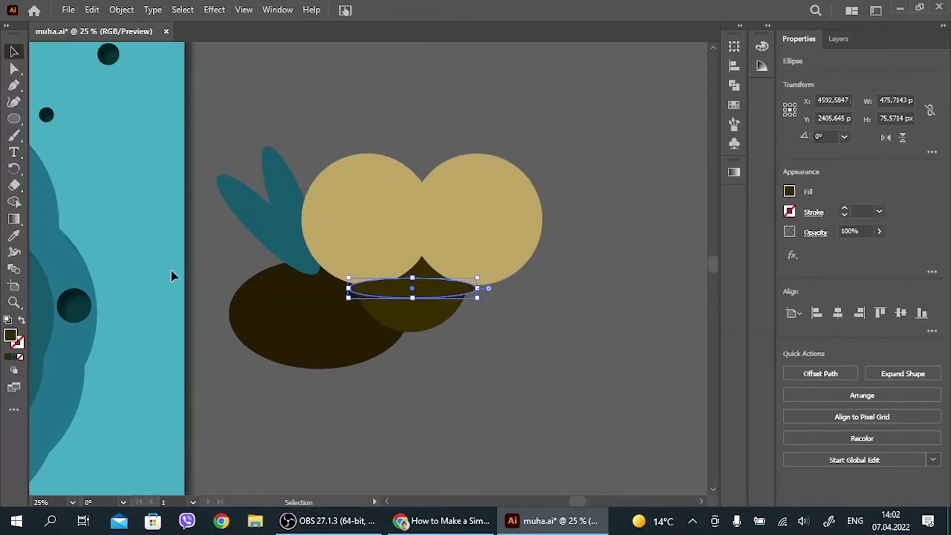
click(468, 290)
Step: Add a black pupil to each eye and position both pupils
key(l)
double_click(9, 335)
mouse_move(374, 239)
mouse_down()
mouse_move(398, 263)
mouse_move(494, 180)
mouse_up()
key(Return)
click(385, 251)
scroll(398, 253, up, 2)
drag(483, 238, 424, 238)
drag(369, 294, 395, 280)
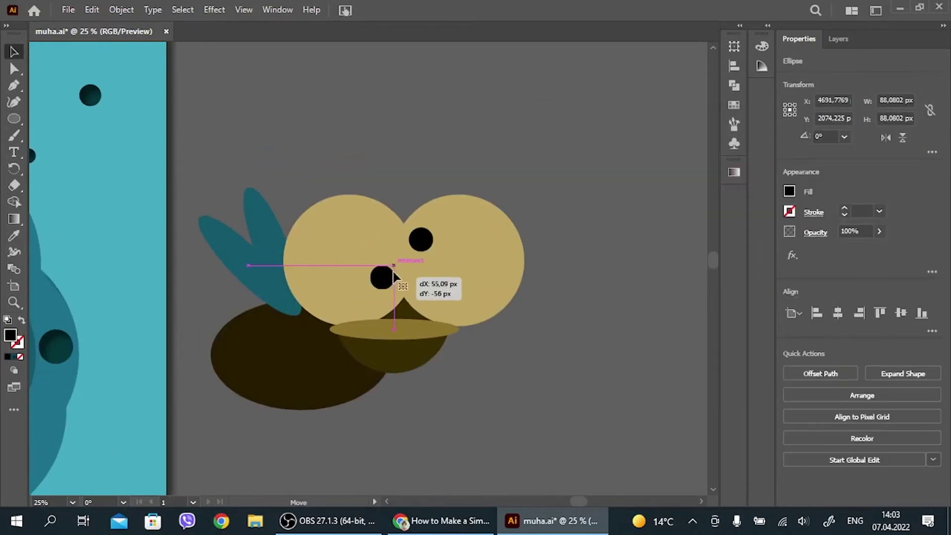
click(601, 221)
drag(442, 259, 442, 252)
key(ctrl+shift+a)
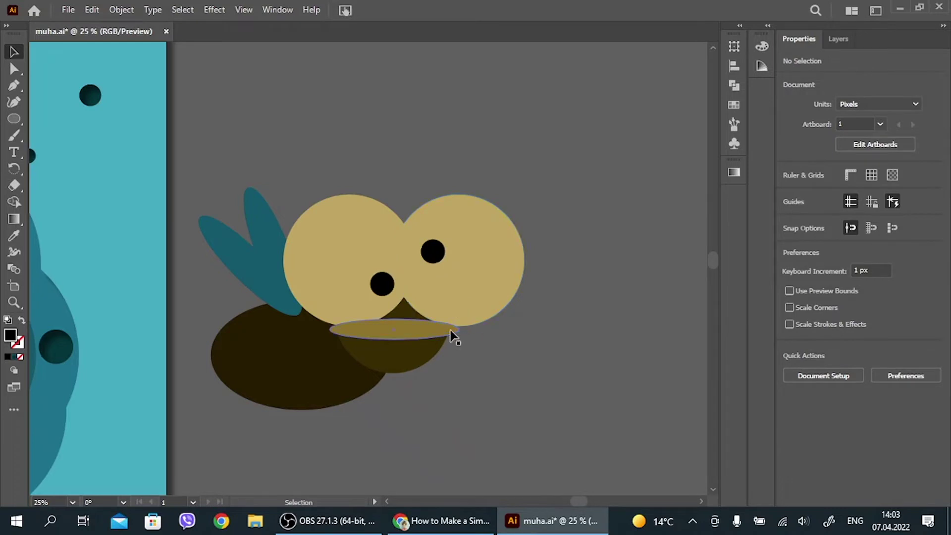
Step: Move the olive snout ellipse and reshape a rectangle over it into a triangle
drag(454, 337, 468, 330)
click(571, 418)
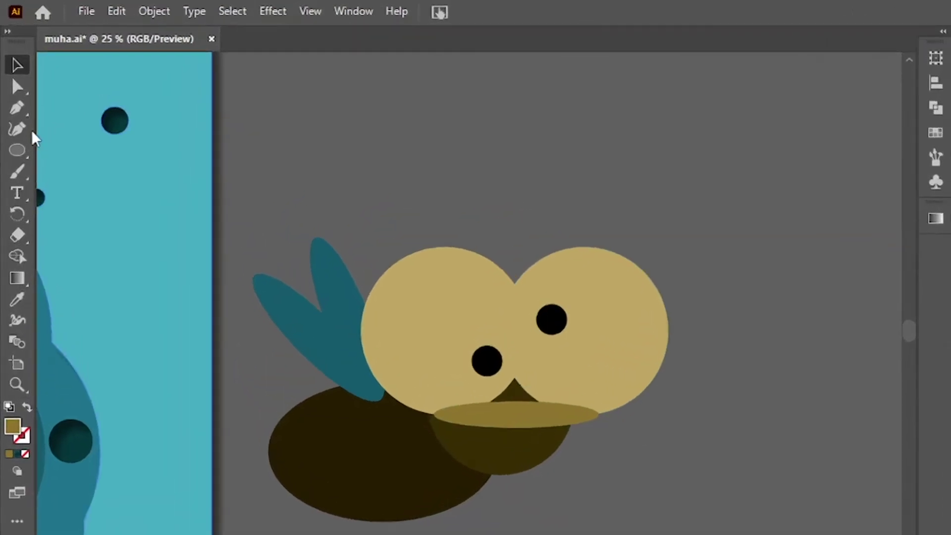
click(14, 119)
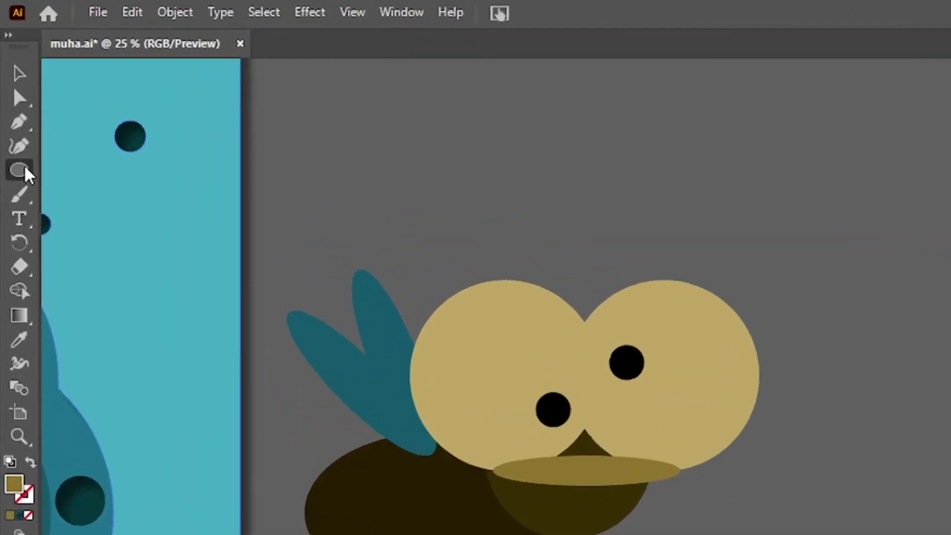
key(m)
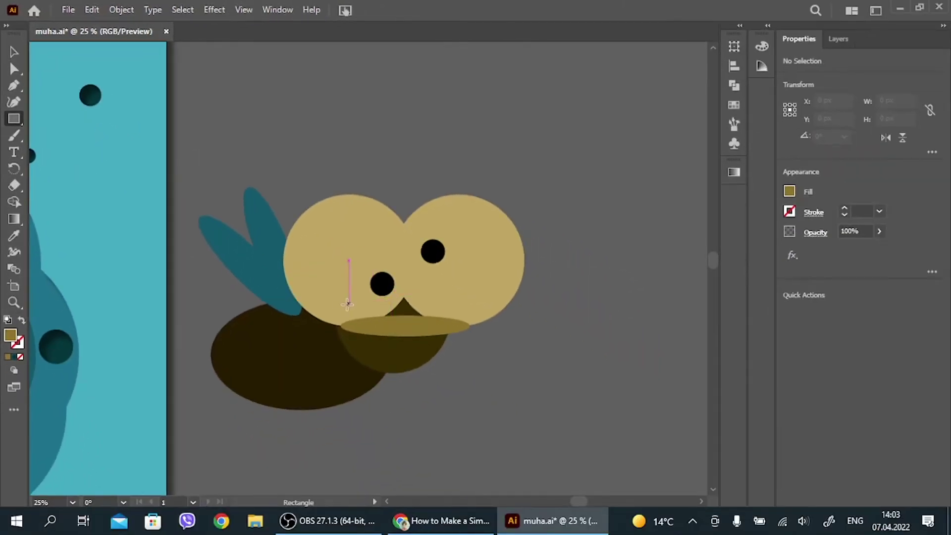
drag(376, 308, 471, 327)
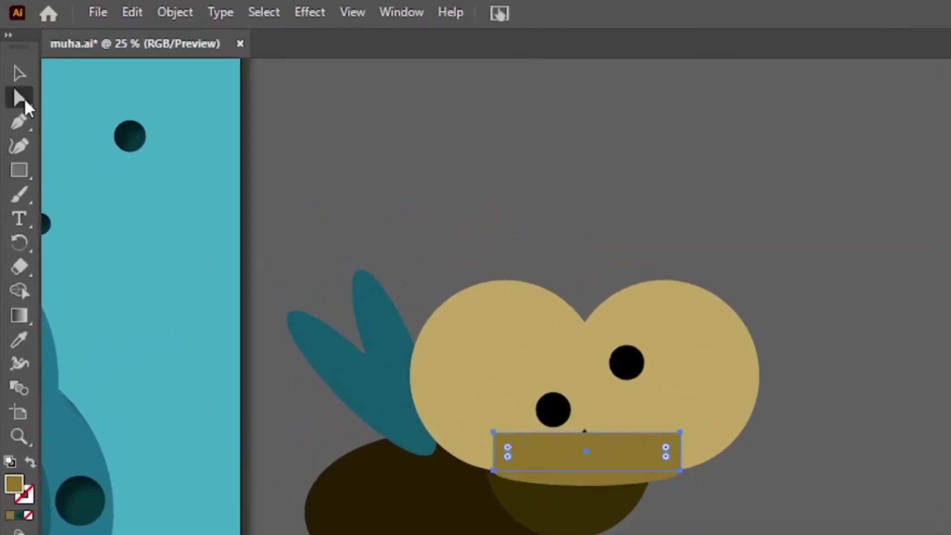
drag(680, 431, 405, 294)
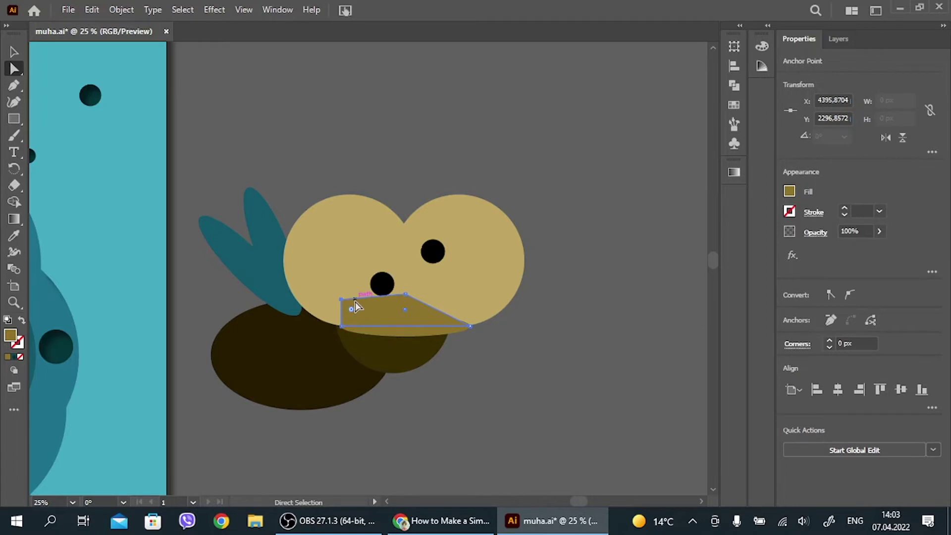
drag(341, 299, 341, 326)
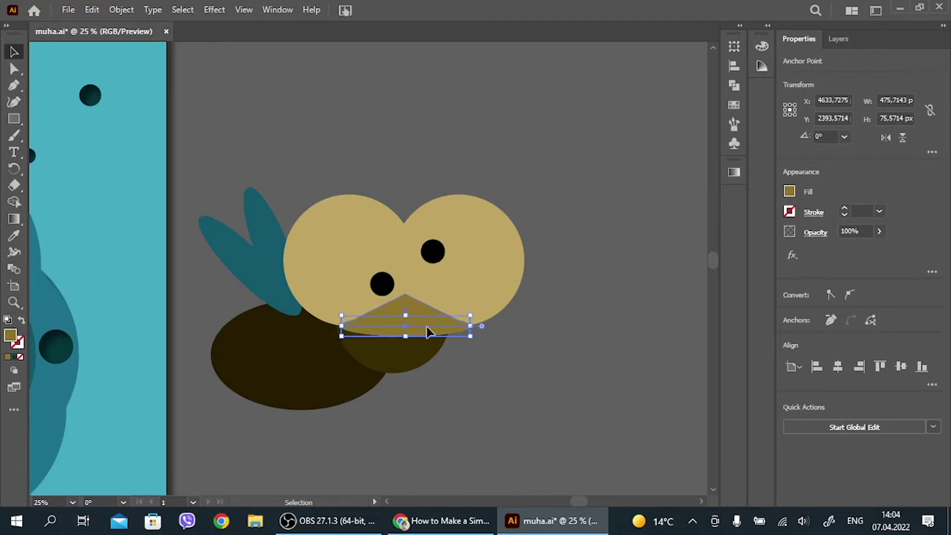
Step: Flatten and widen the mouth ellipse under the snout, and widen the triangular snout piece
click(472, 344)
drag(396, 372, 419, 346)
click(411, 305)
drag(341, 311, 354, 313)
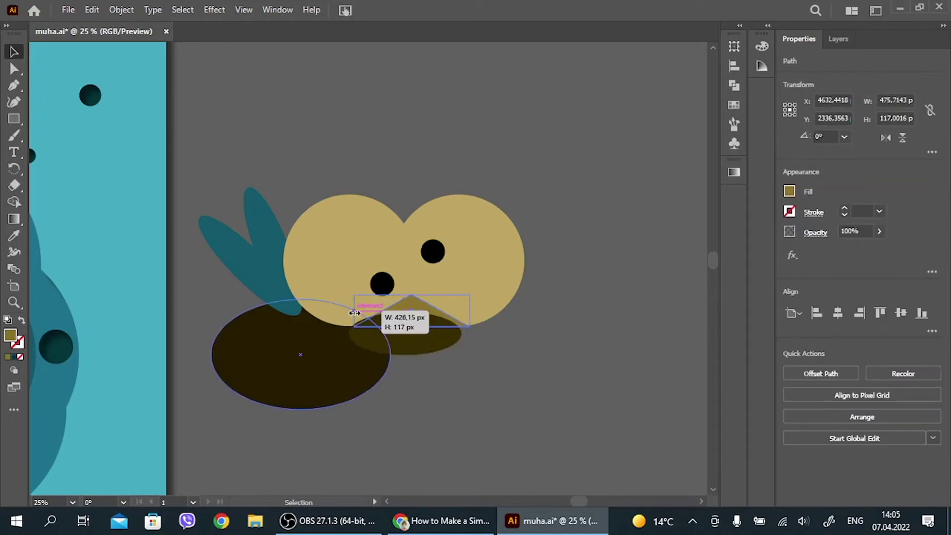
click(611, 337)
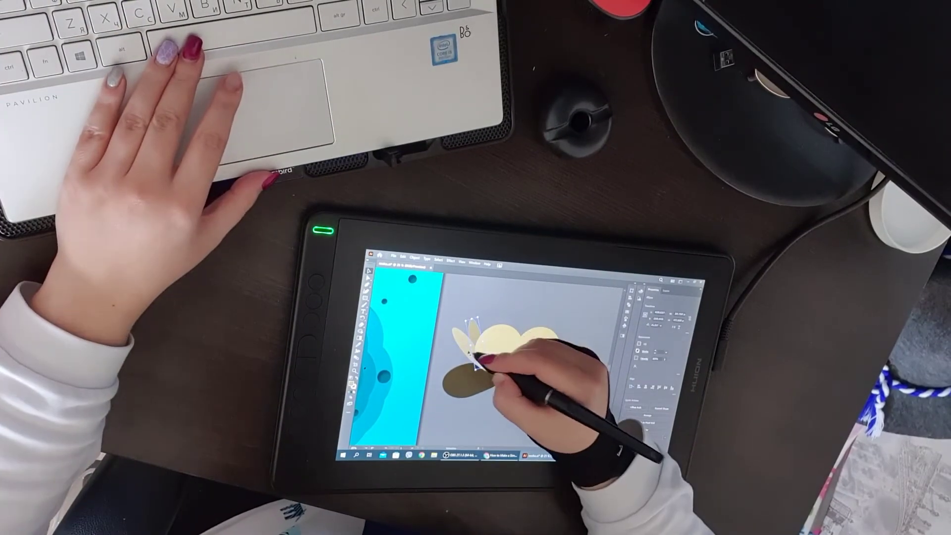
Step: Give the mouth shape a lighter tan fill
click(553, 380)
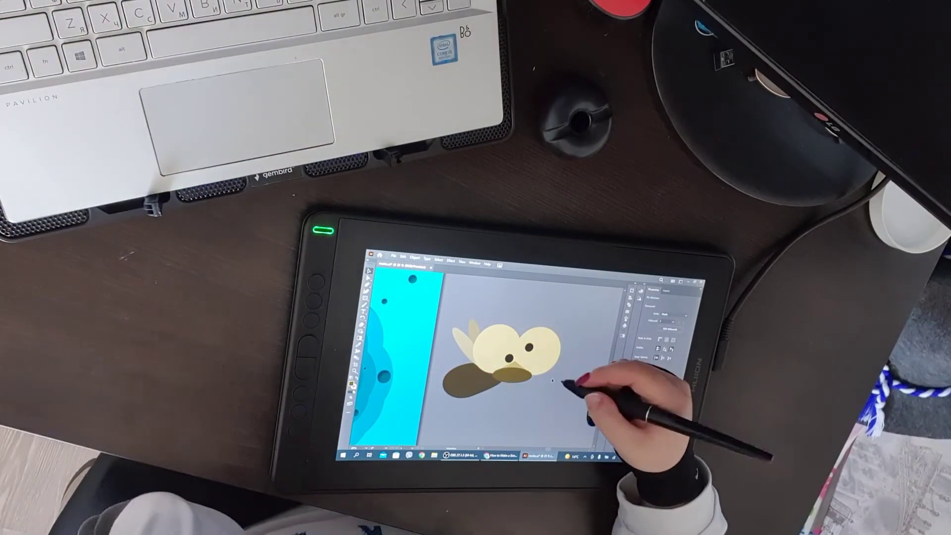
click(510, 377)
click(598, 382)
key(Return)
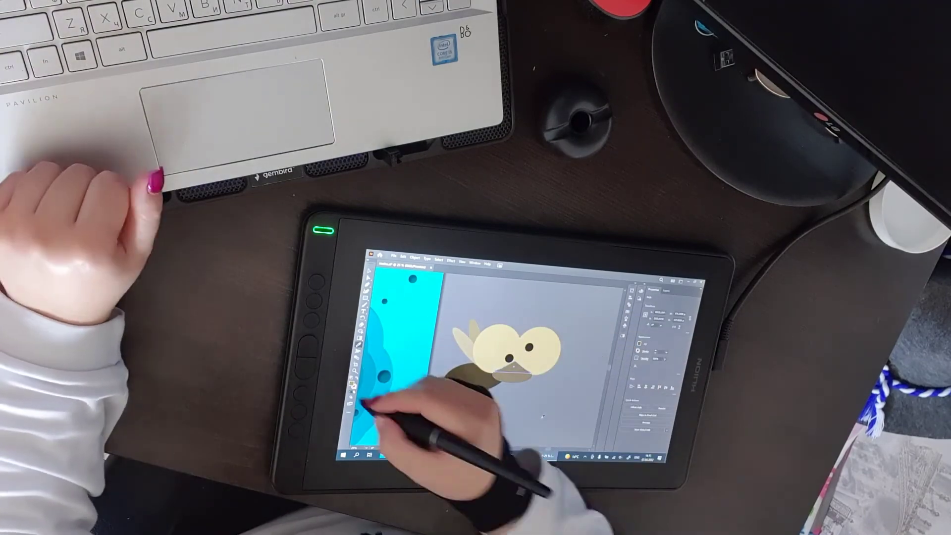
Step: Spread the wings further left behind the head and select all the fly's shapes
click(530, 344)
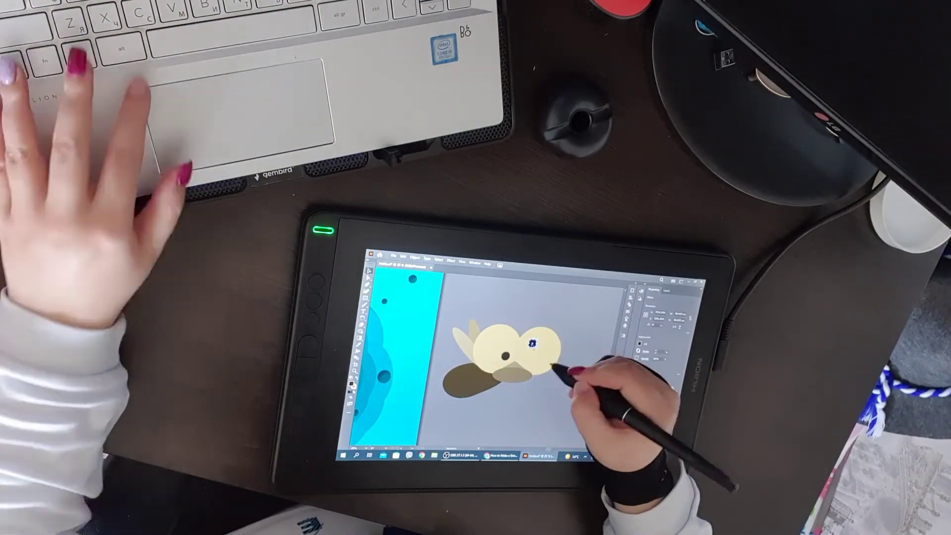
click(574, 371)
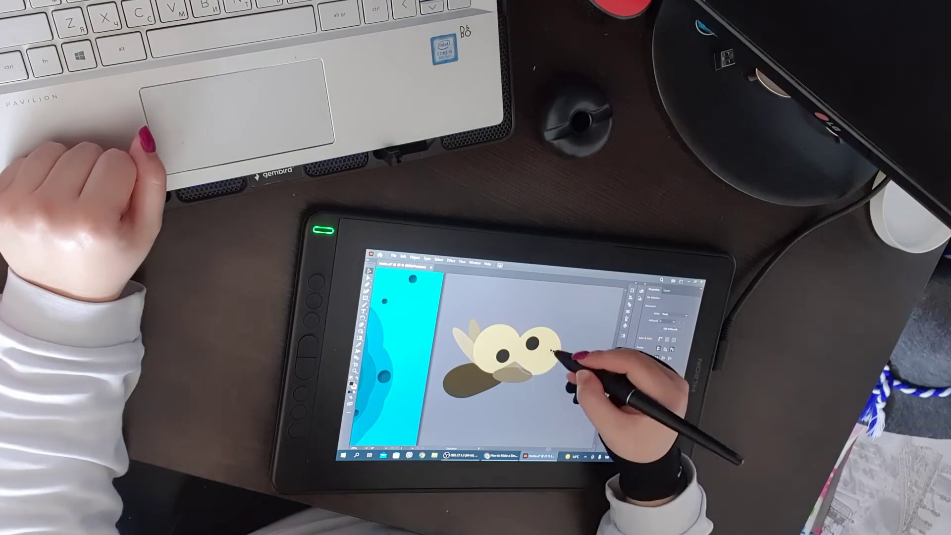
drag(476, 334, 468, 347)
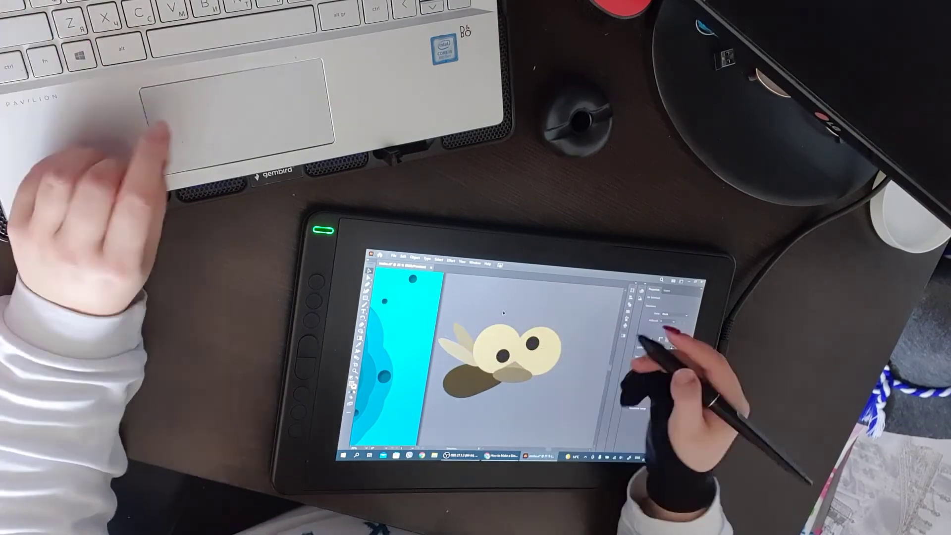
key(ctrl+a)
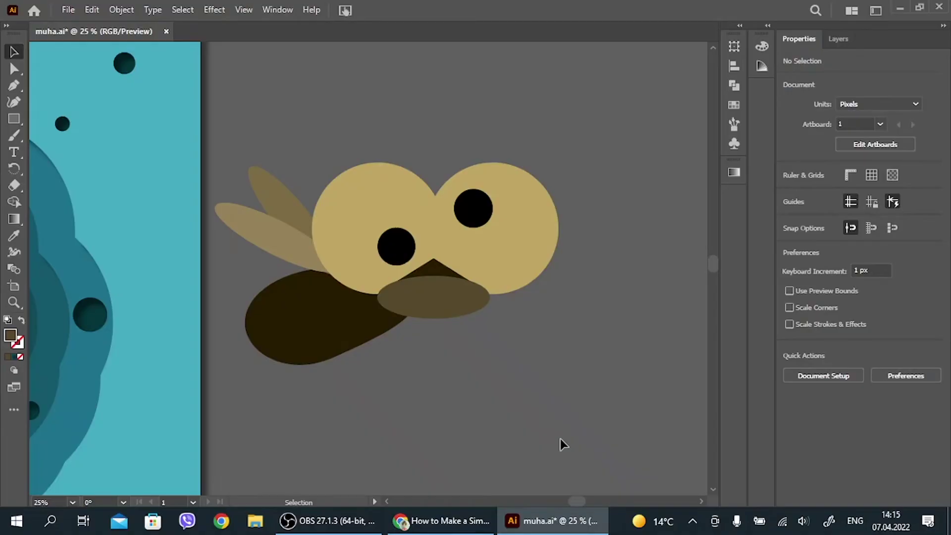
Step: Give a pupil a drop shadow with 6 px X/Y offset and 5 px blur
click(490, 216)
click(216, 10)
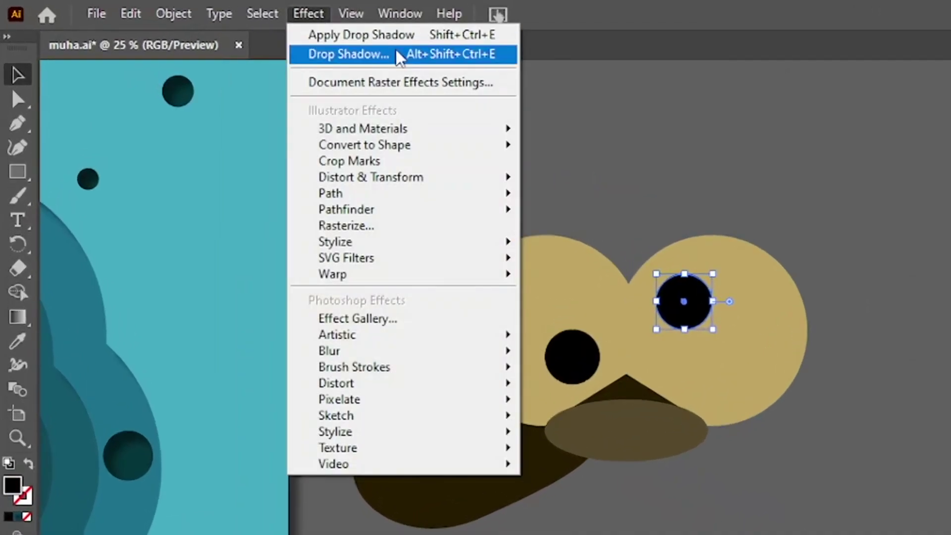
click(349, 54)
click(629, 218)
click(617, 240)
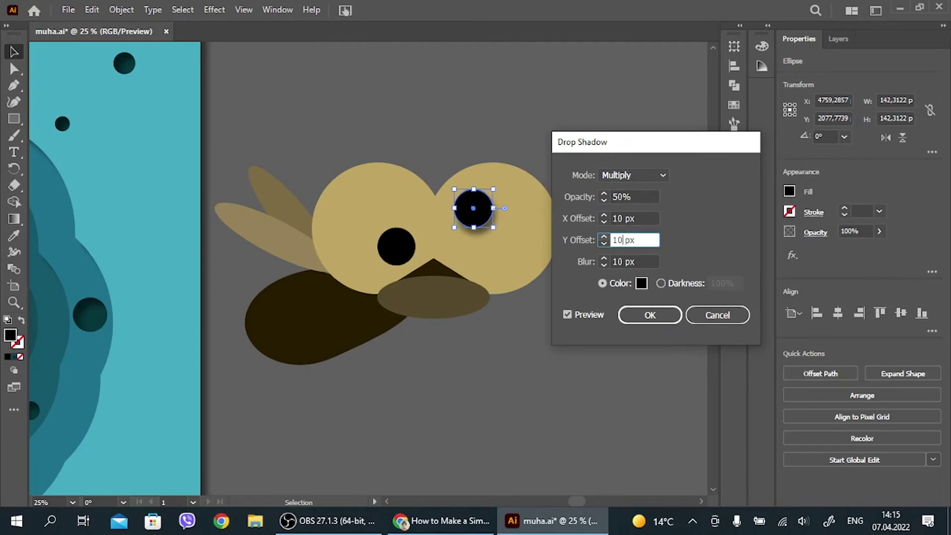
key(Tab)
text(5)
double_click(622, 218)
text(6)
click(623, 240)
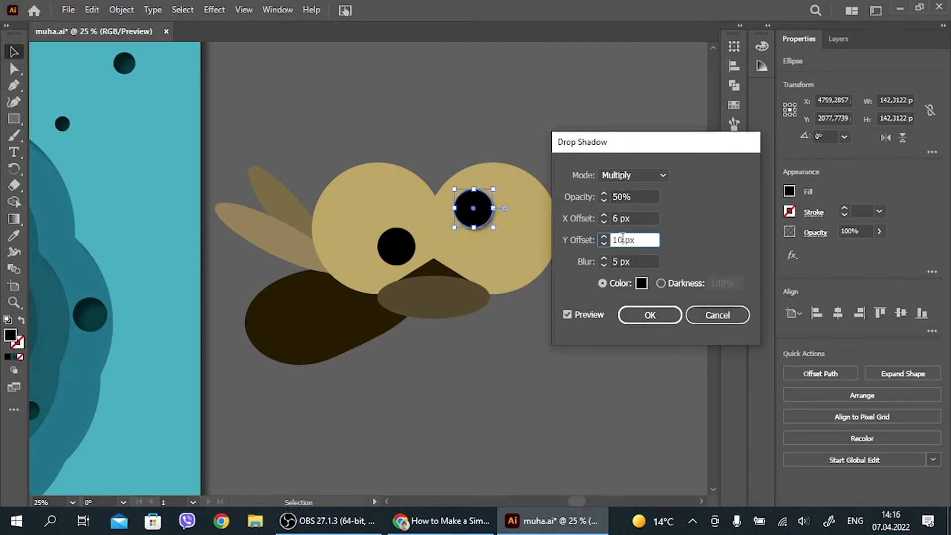
click(636, 264)
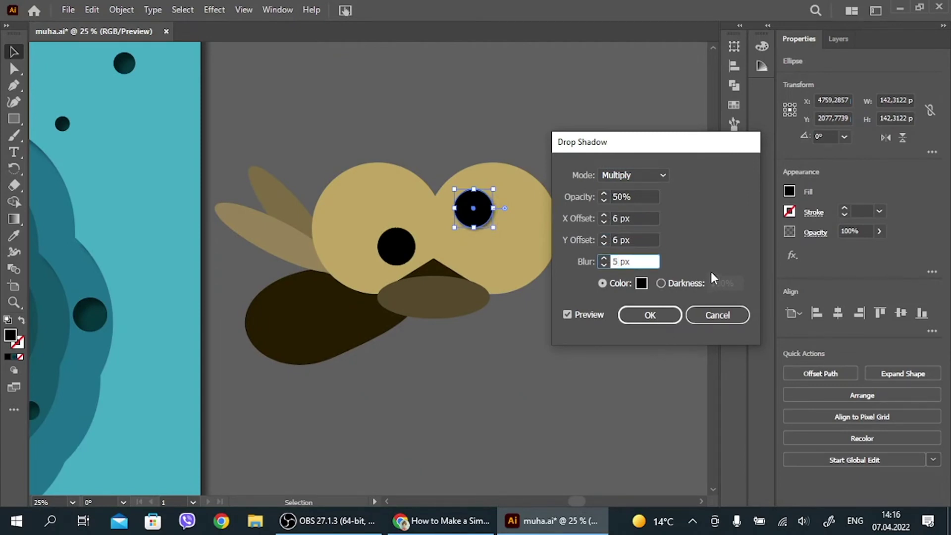
click(650, 315)
Step: Repeat the drop shadow on the wings, nose triangle, body and eyes
key(ctrl+alt+bracketleft)
key(ctrl+alt+bracketleft)
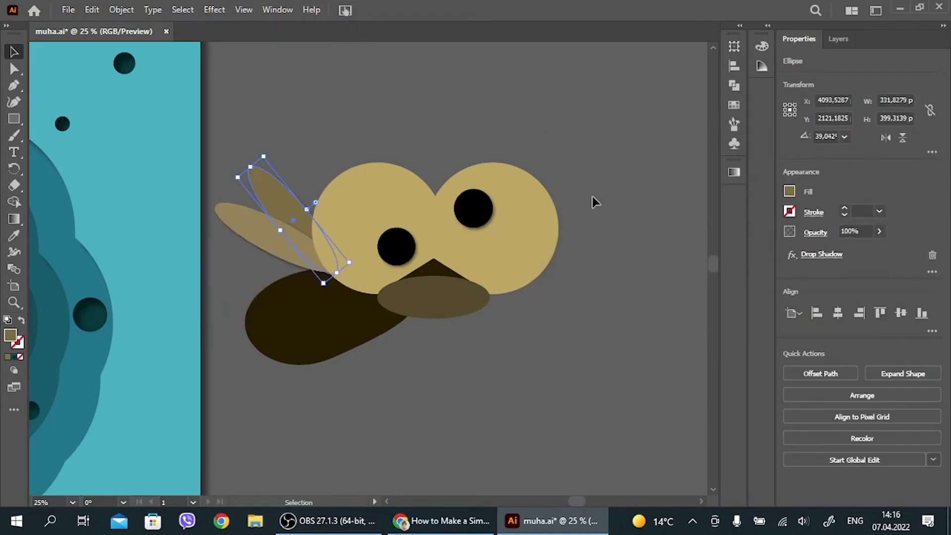
key(ctrl+alt+bracketleft)
key(ctrl+alt+bracketleft)
key(ctrl+alt+bracketleft)
key(ctrl+alt+bracketleft)
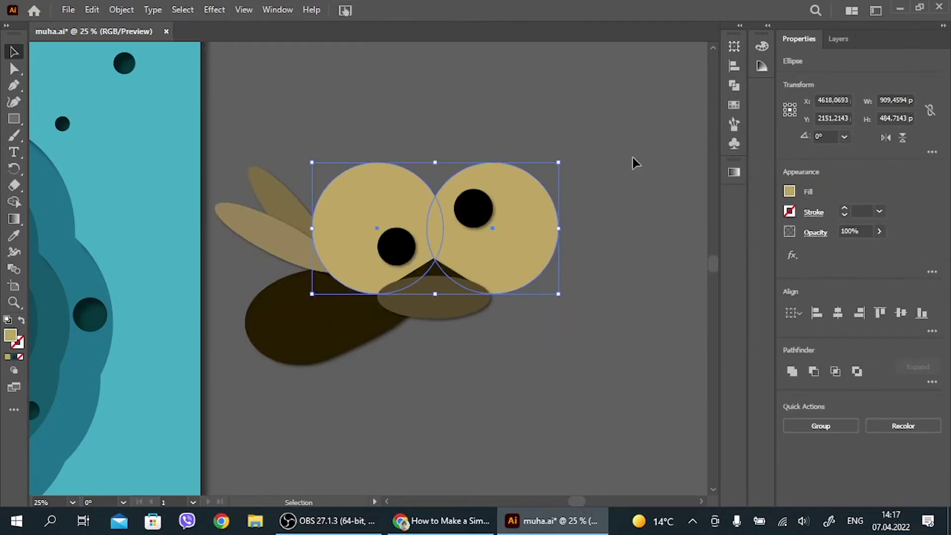
key(shift+ctrl+F9)
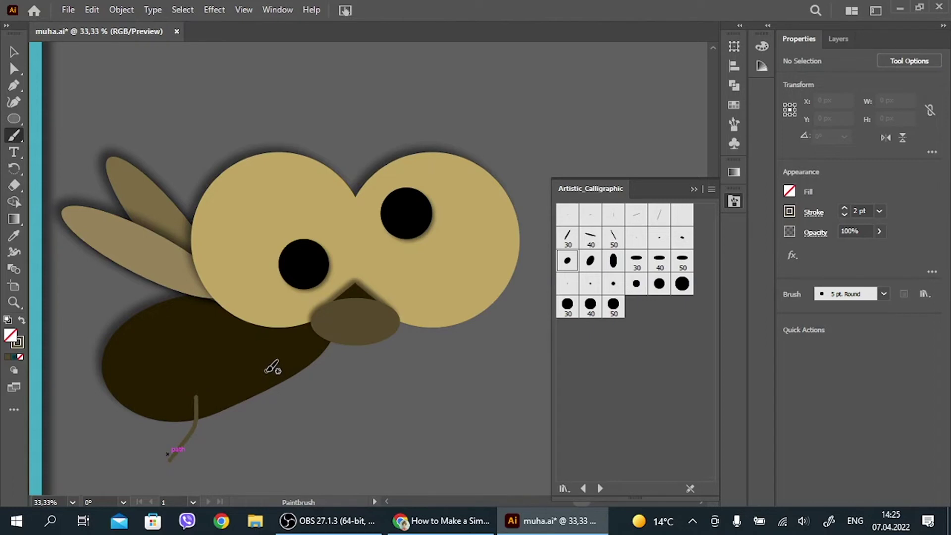
Step: Undo a stray leg stroke and colour the head highlight arcs light tan (DDCDA2)
key(ctrl+z)
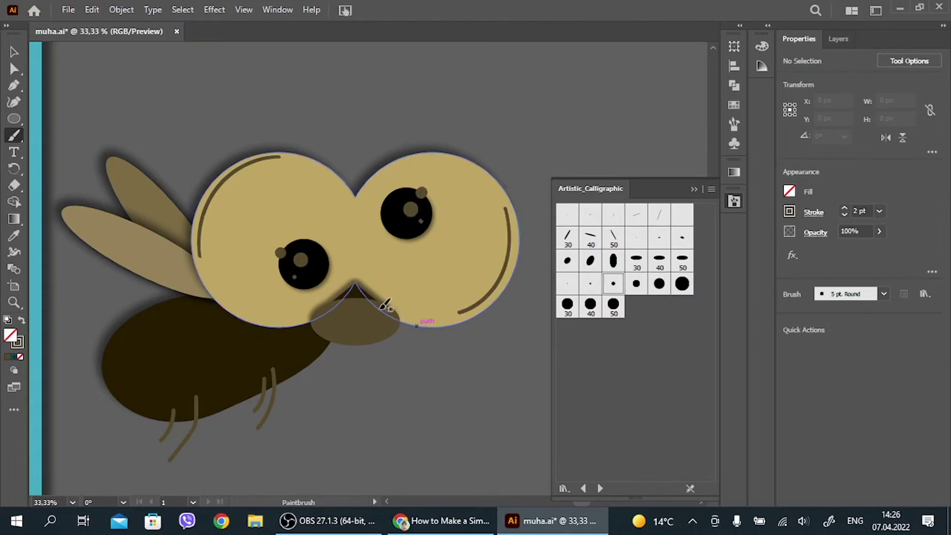
ctrl+click(424, 215)
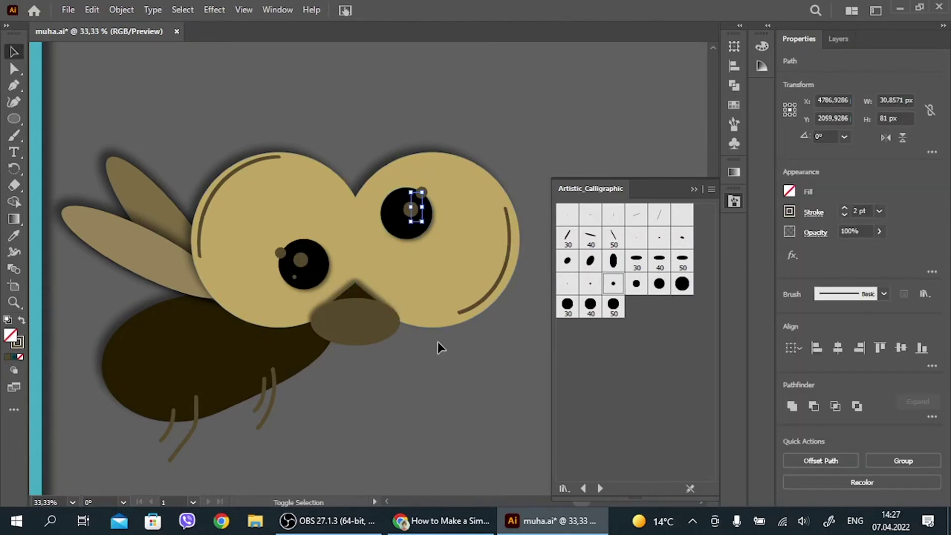
key(v)
click(218, 187)
key(i)
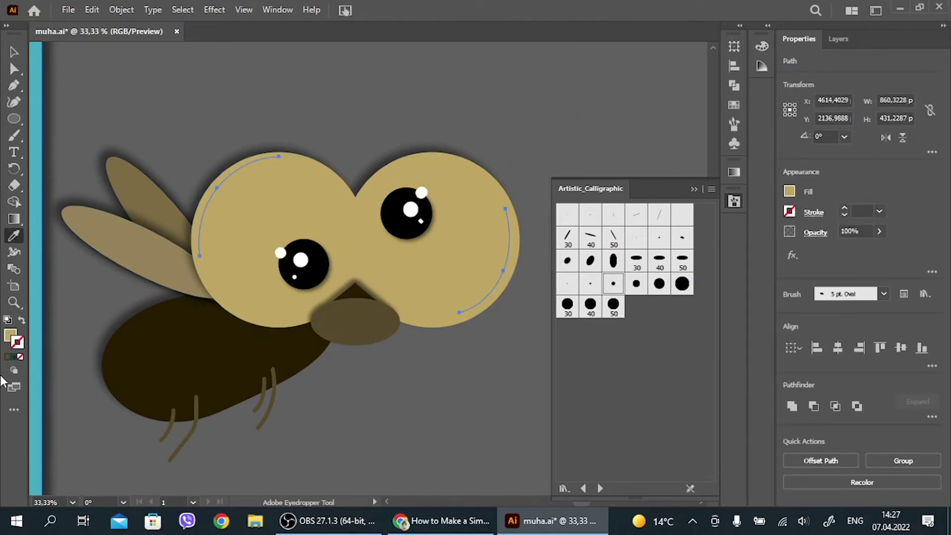
click(789, 191)
click(724, 218)
key(Escape)
Step: Select both highlight arcs and the eye shine dot, then add the left eye's white highlight dot
click(9, 336)
key(v)
click(504, 382)
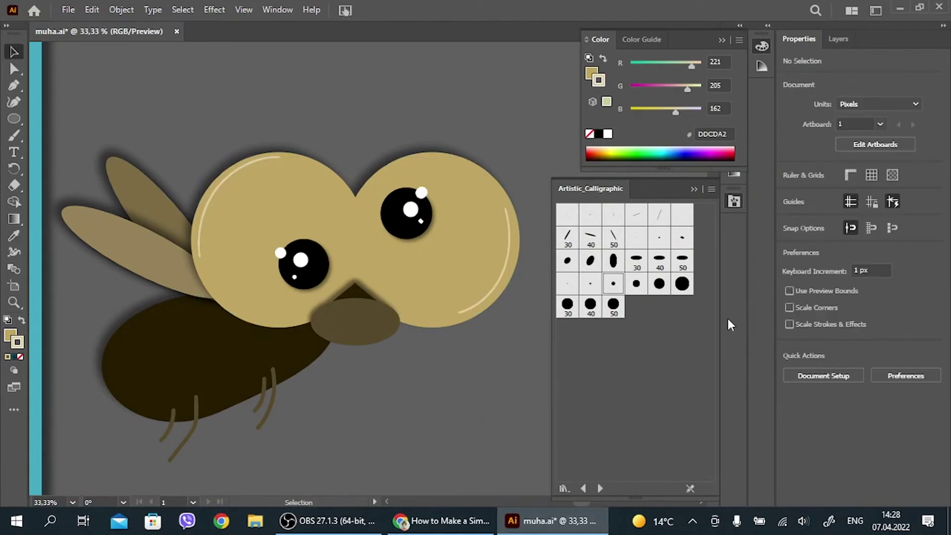
click(201, 222)
click(507, 257)
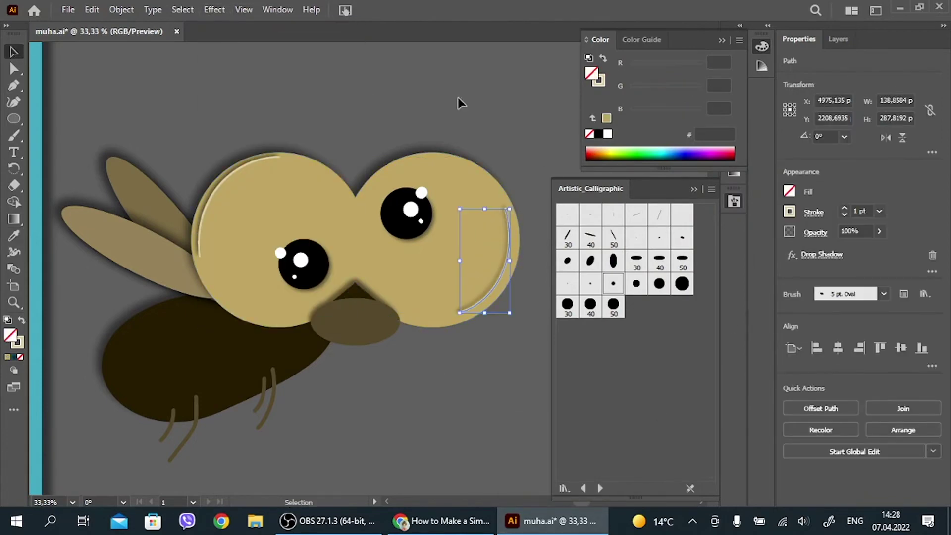
click(421, 193)
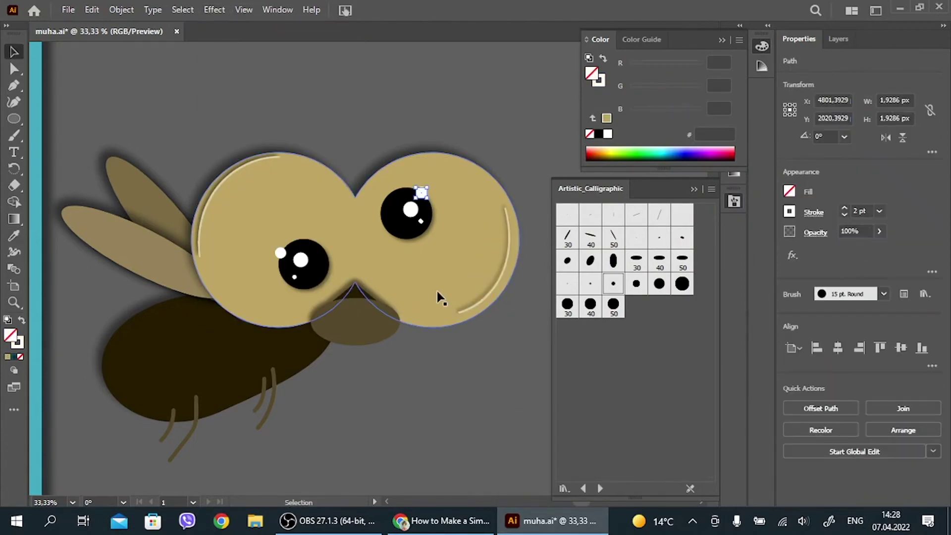
shift+click(280, 253)
click(515, 495)
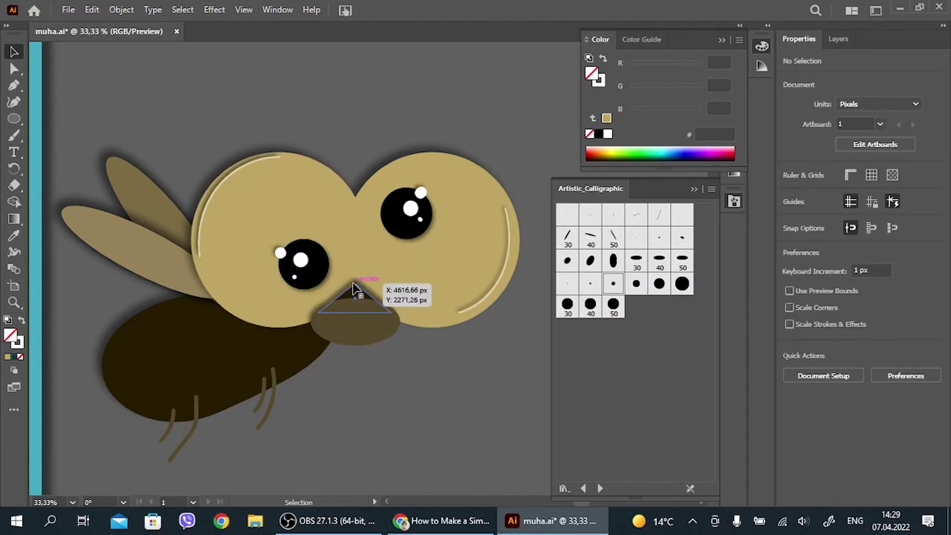
Step: Paint speckle dots on the snout and colour them brown (8E7C50)
key(b)
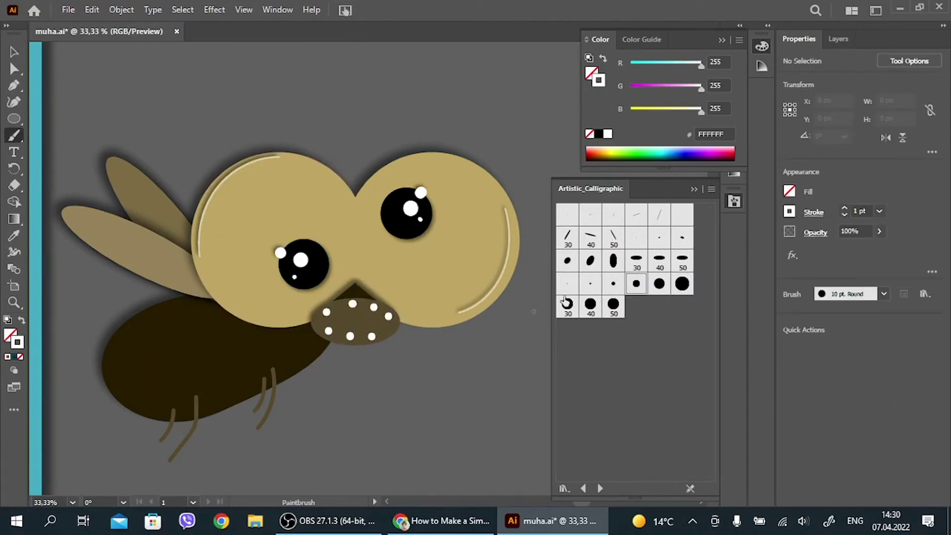
click(590, 283)
key(v)
click(384, 328)
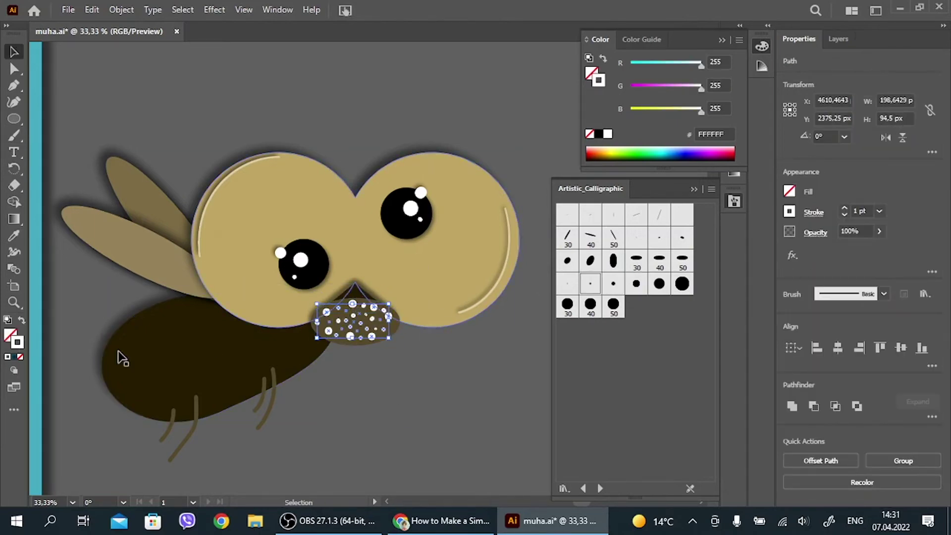
double_click(598, 79)
click(868, 165)
Step: Group the snout dots, apply the last drop shadow to them, and save the file
key(i)
key(v)
click(459, 448)
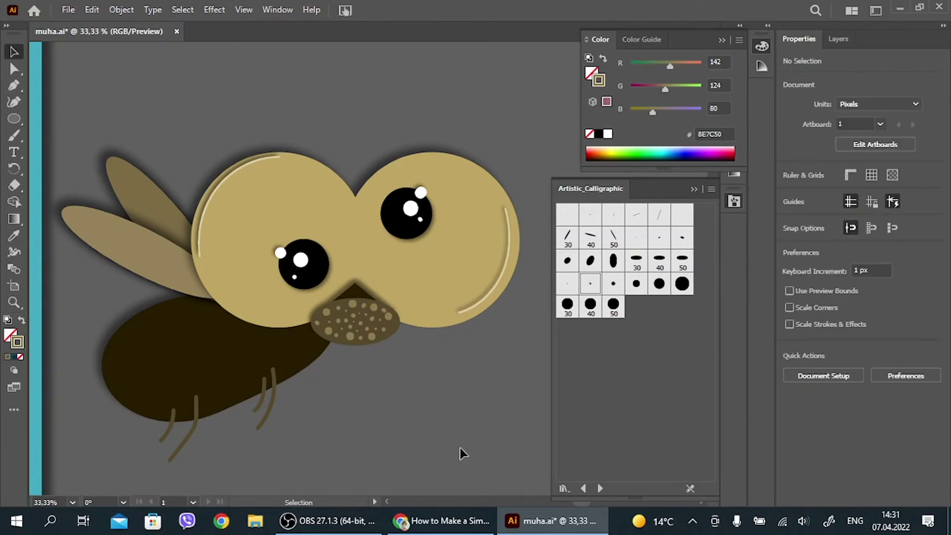
click(354, 322)
key(ctrl+plus)
click(214, 9)
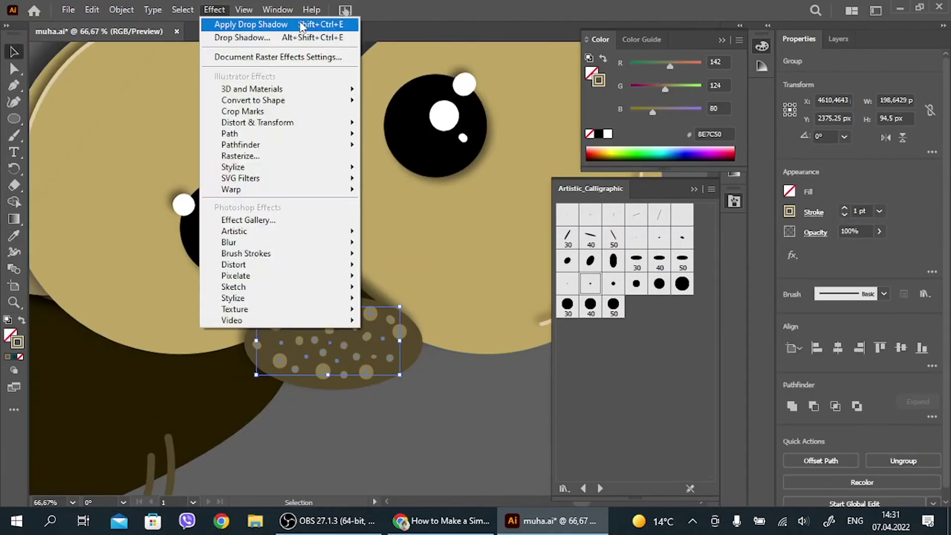
click(278, 23)
click(473, 450)
key(ctrl+minus)
key(ctrl+s)
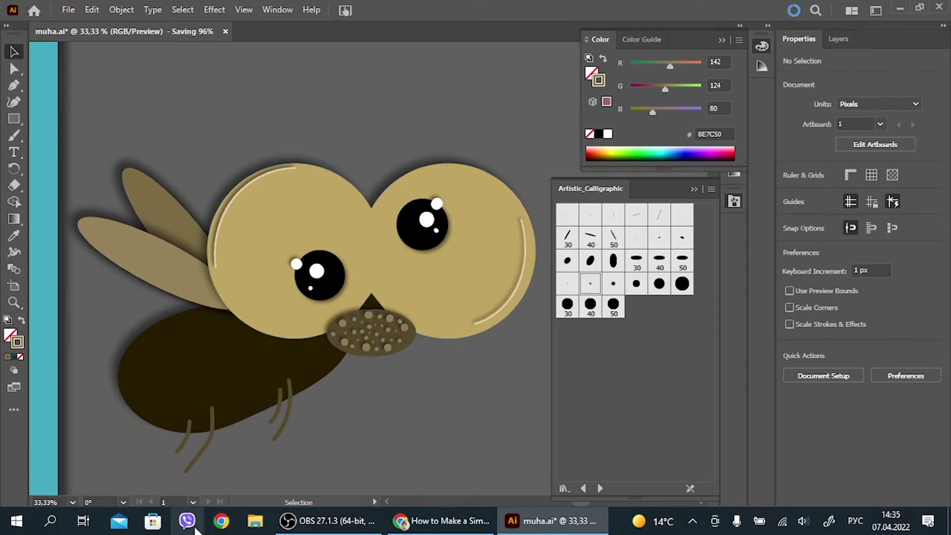
Step: Send the two leg strokes behind the body, then paint and undo a body shine stroke
click(15, 137)
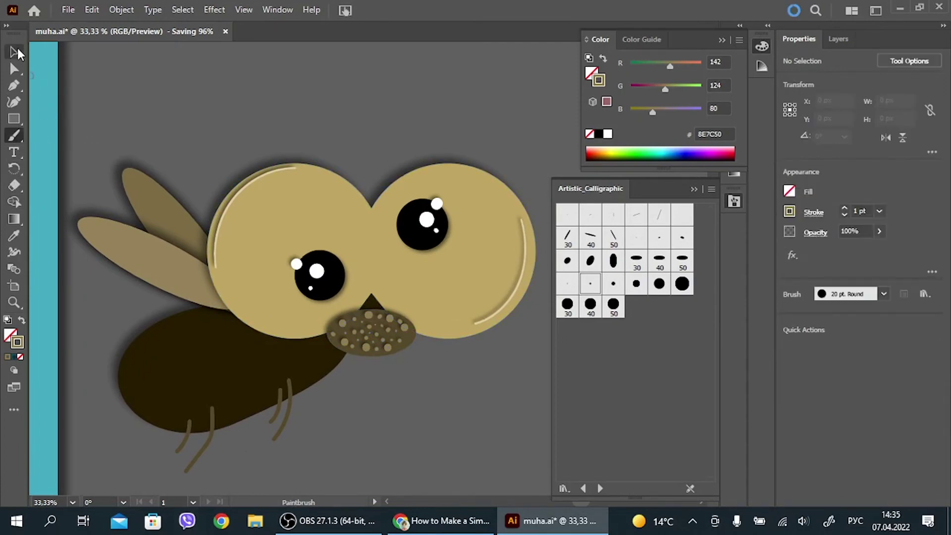
click(15, 52)
click(184, 442)
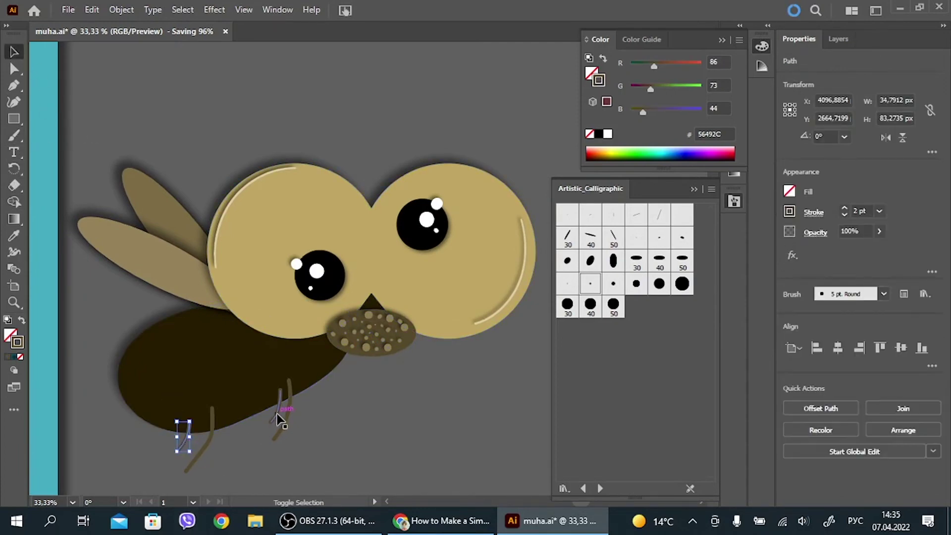
shift+click(275, 414)
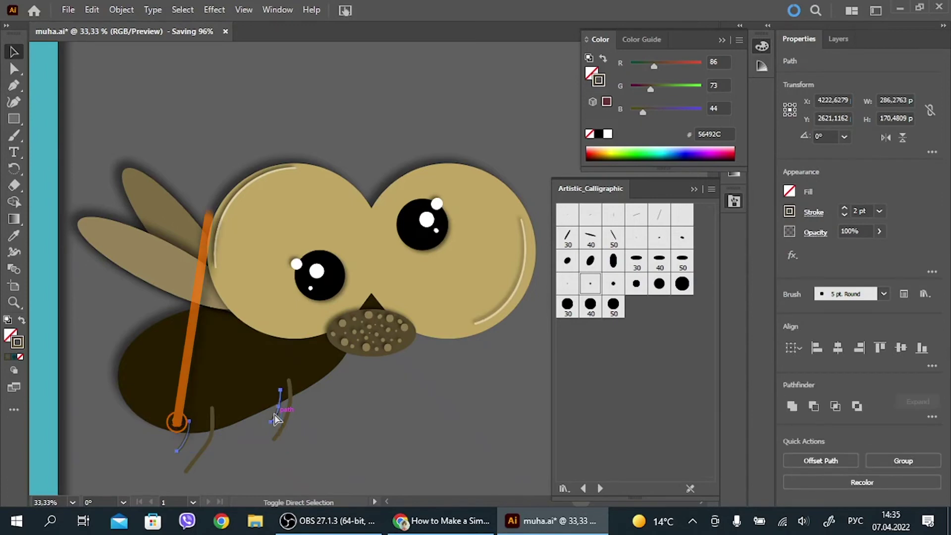
key(ctrl+bracketleft)
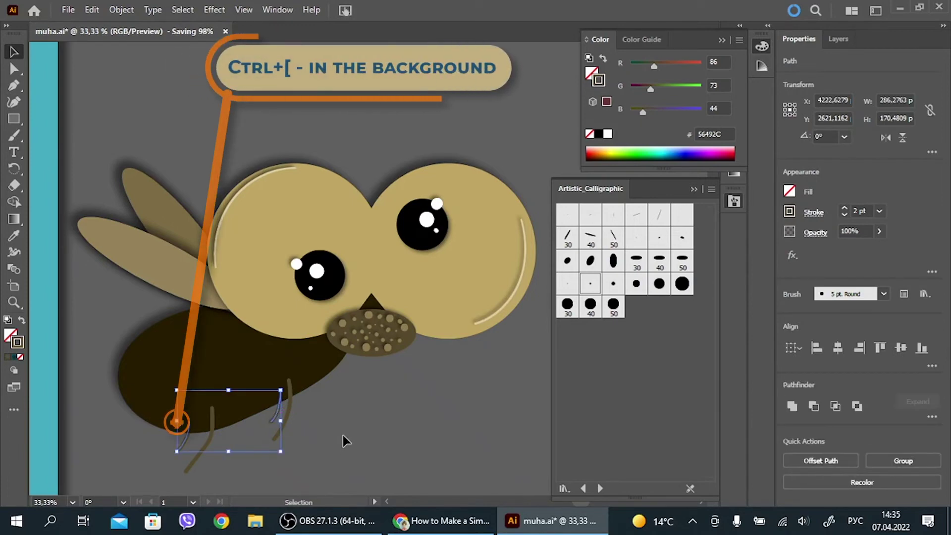
click(343, 435)
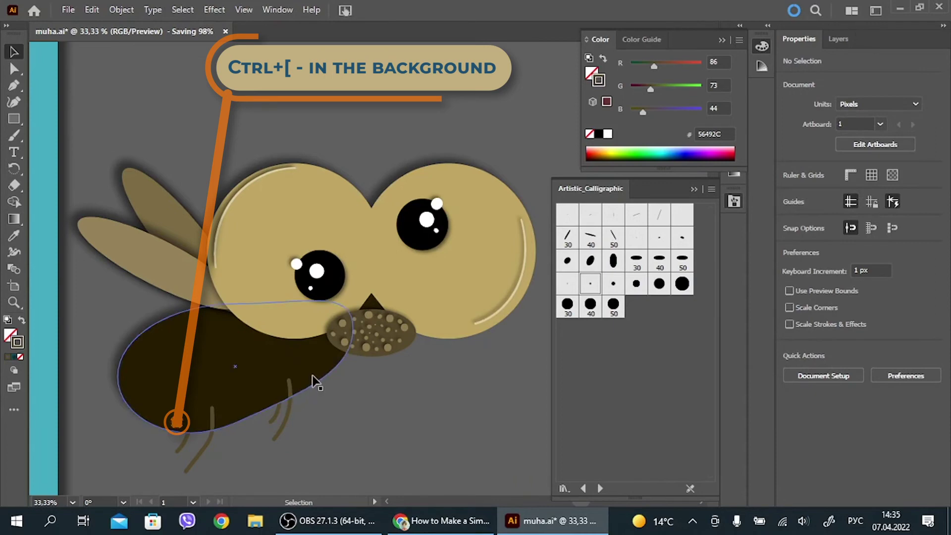
click(289, 391)
click(367, 447)
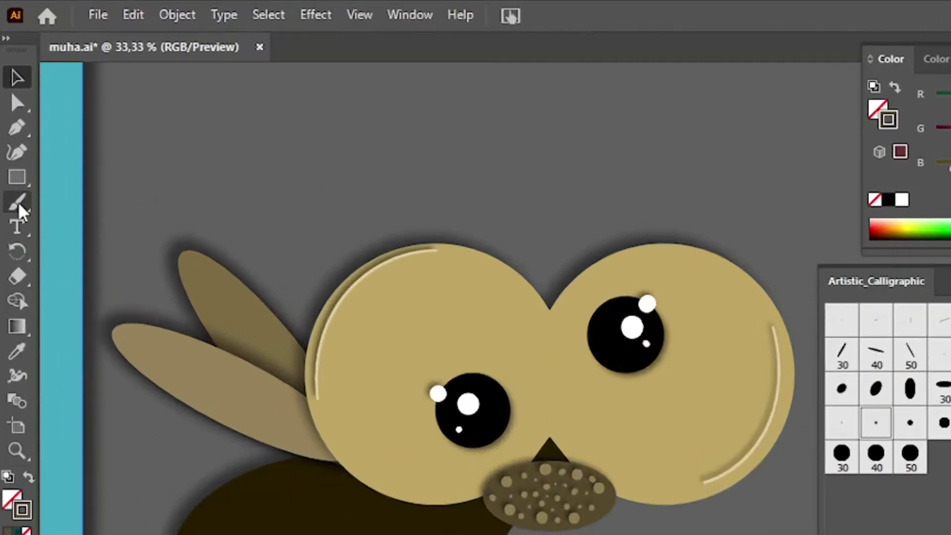
click(14, 136)
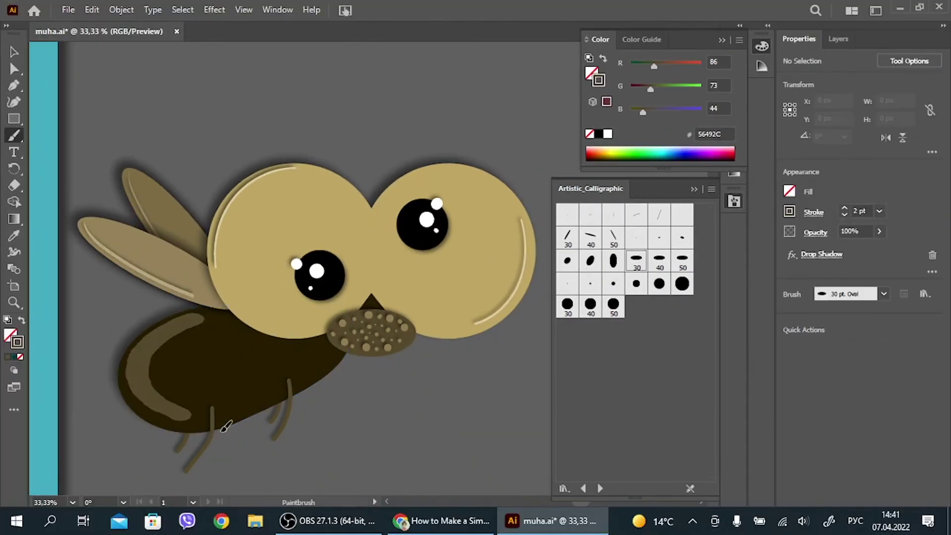
key(ctrl+z)
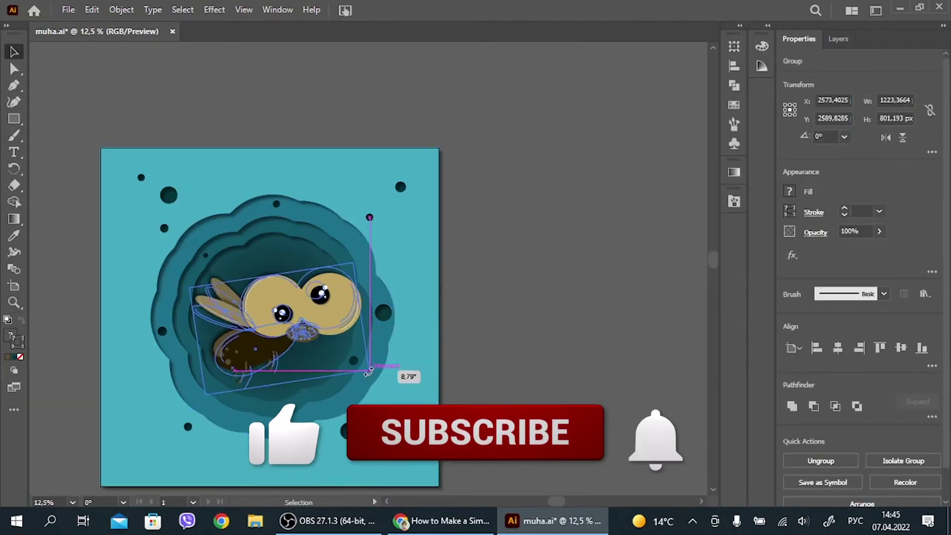
Step: Drag the grouped fly into the centre of the teal badge
drag(333, 303, 347, 297)
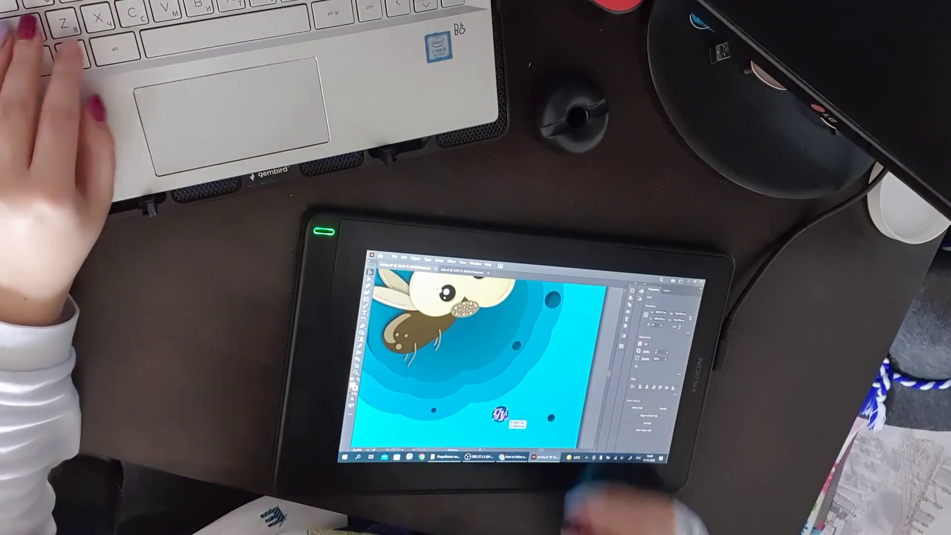
key(ctrl+plus)
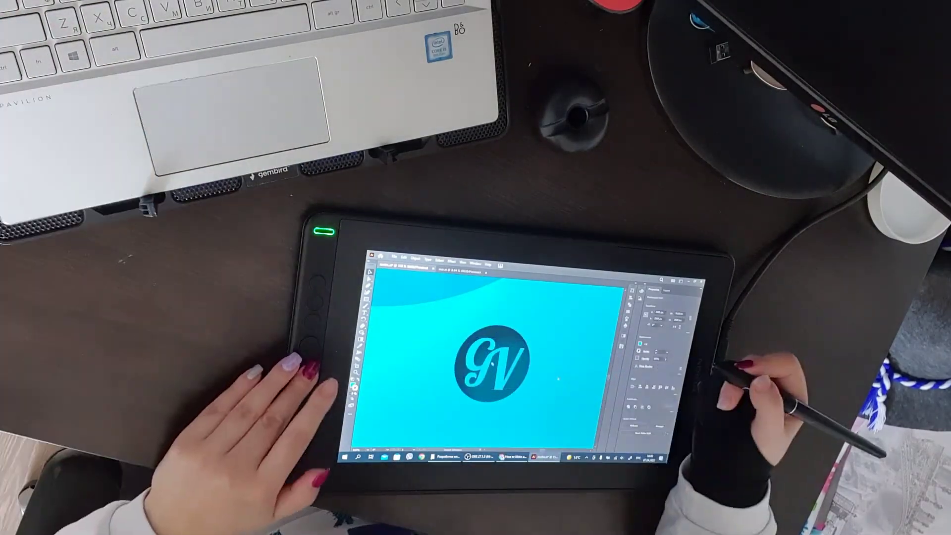